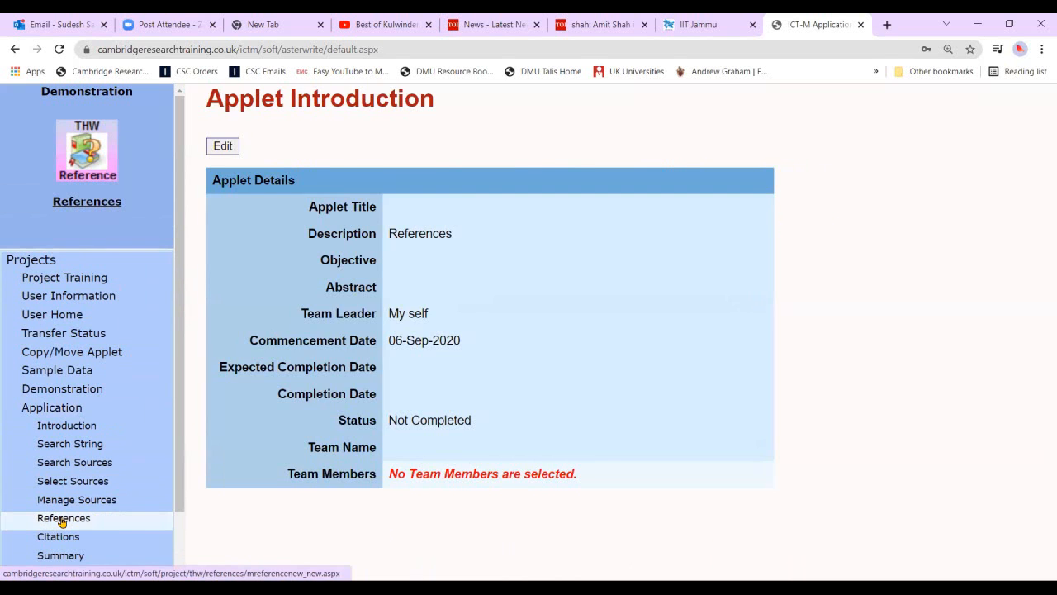
Open the reference list of the References applet and read through its entries from start to end.
scroll(692, 407, down, 3)
scroll(692, 407, down, 2)
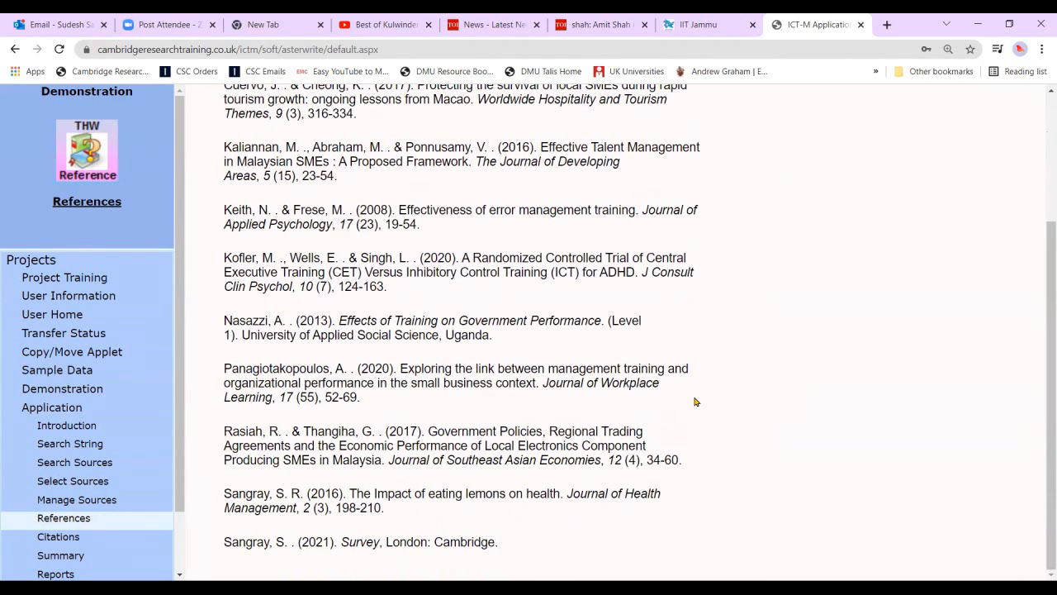
scroll(278, 242, up, 3)
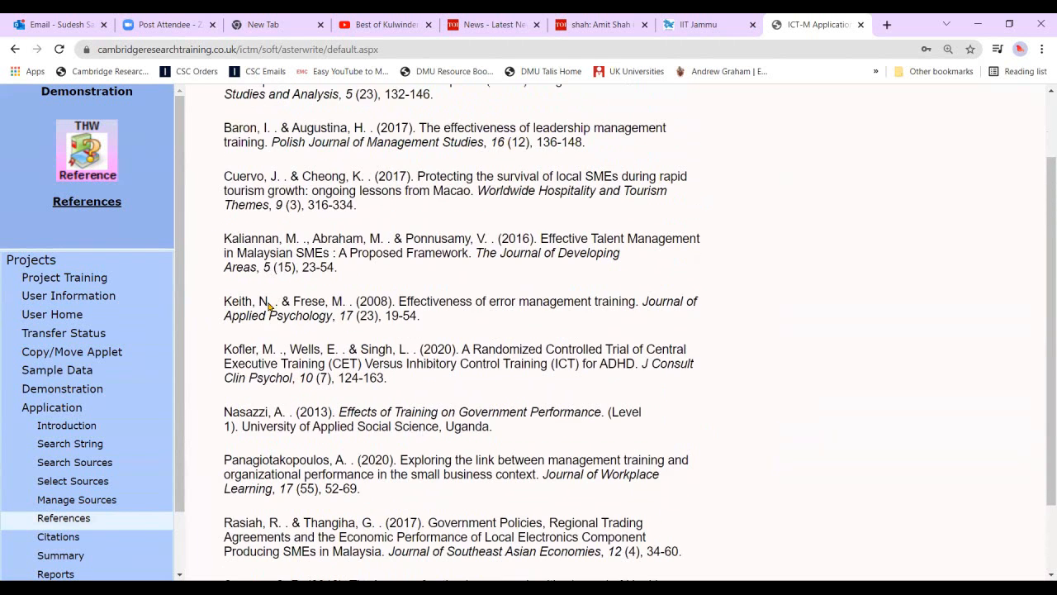
scroll(270, 494, down, 1)
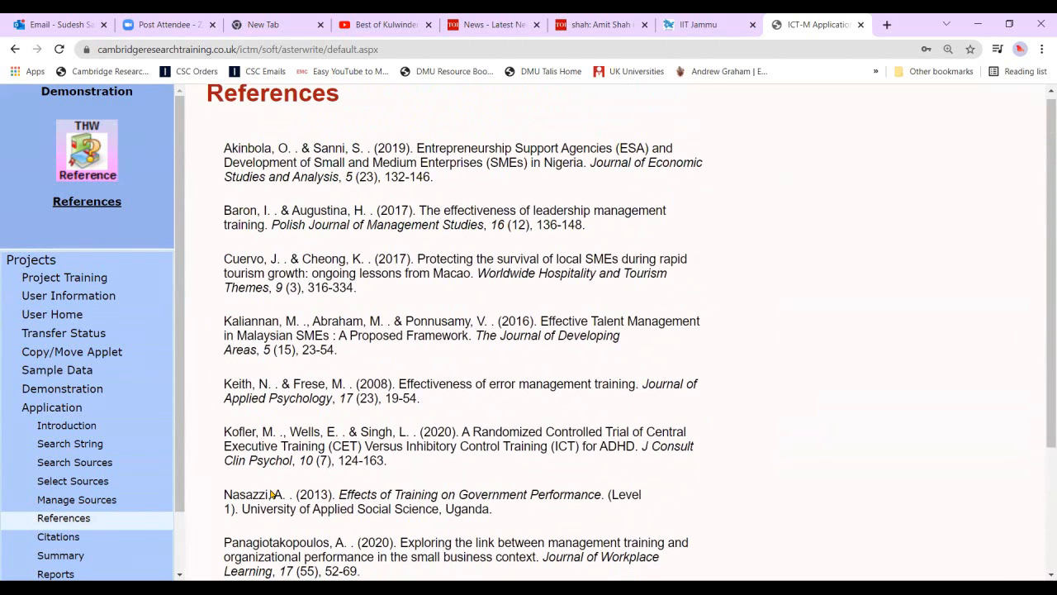
scroll(270, 494, down, 3)
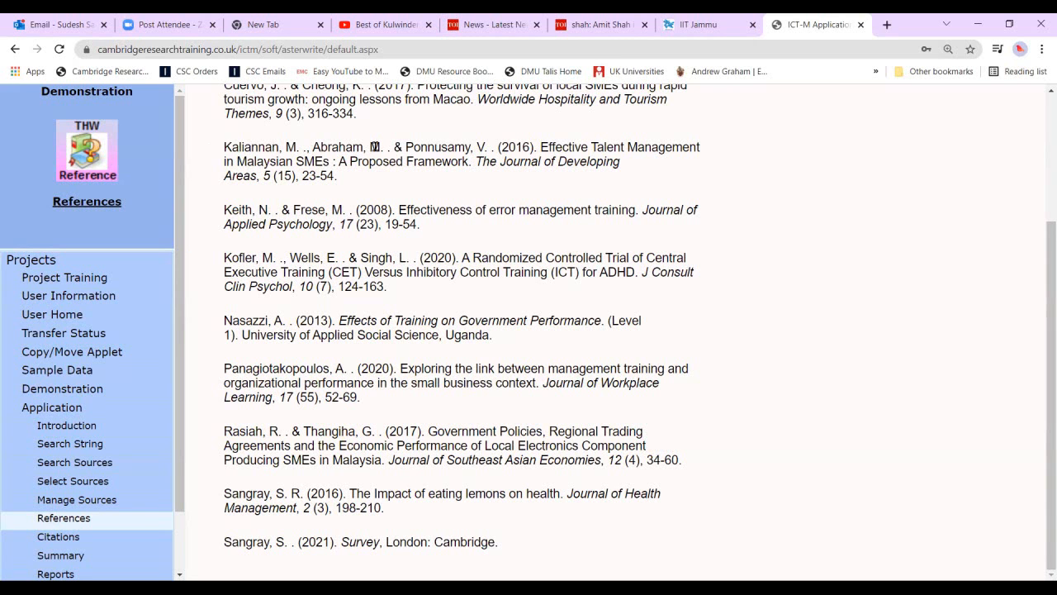
scroll(693, 442, up, 1)
scroll(692, 443, up, 1)
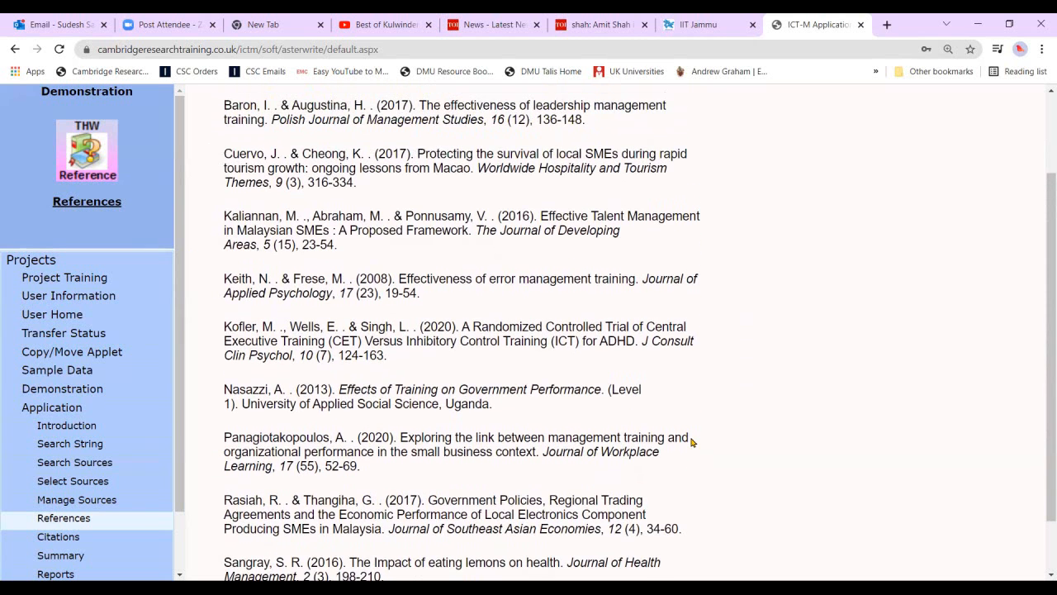
scroll(692, 443, up, 2)
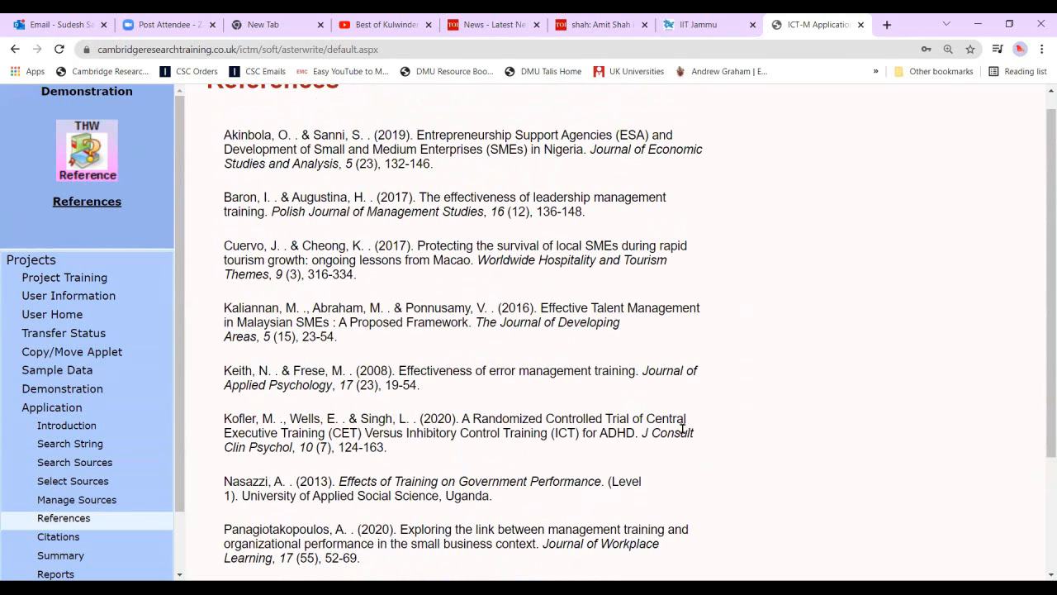
Go through the project flow to the Lit Review applet and open its Excerpts Collection.
click(86, 92)
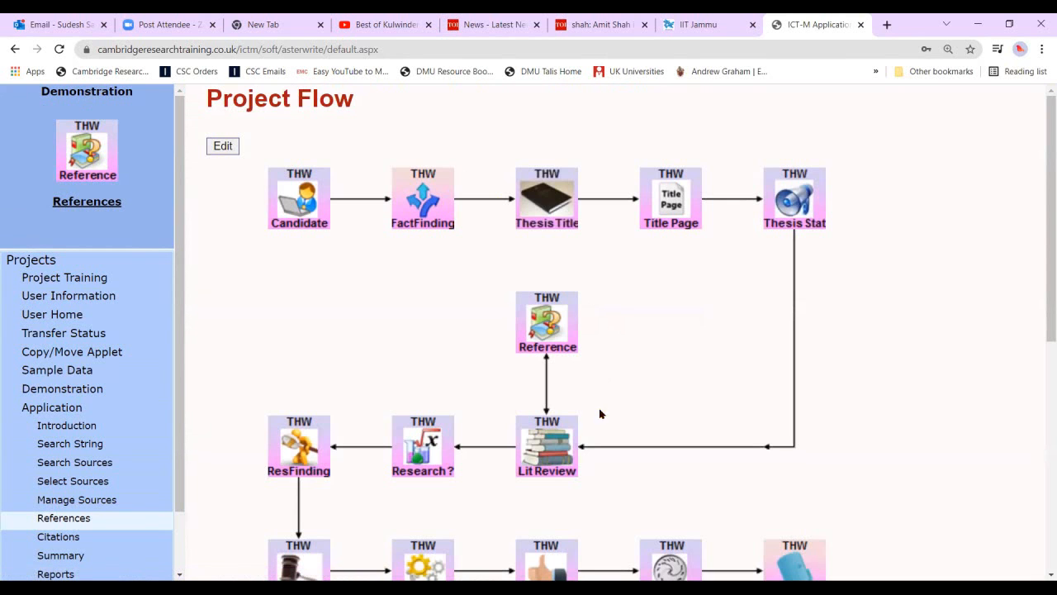
click(550, 453)
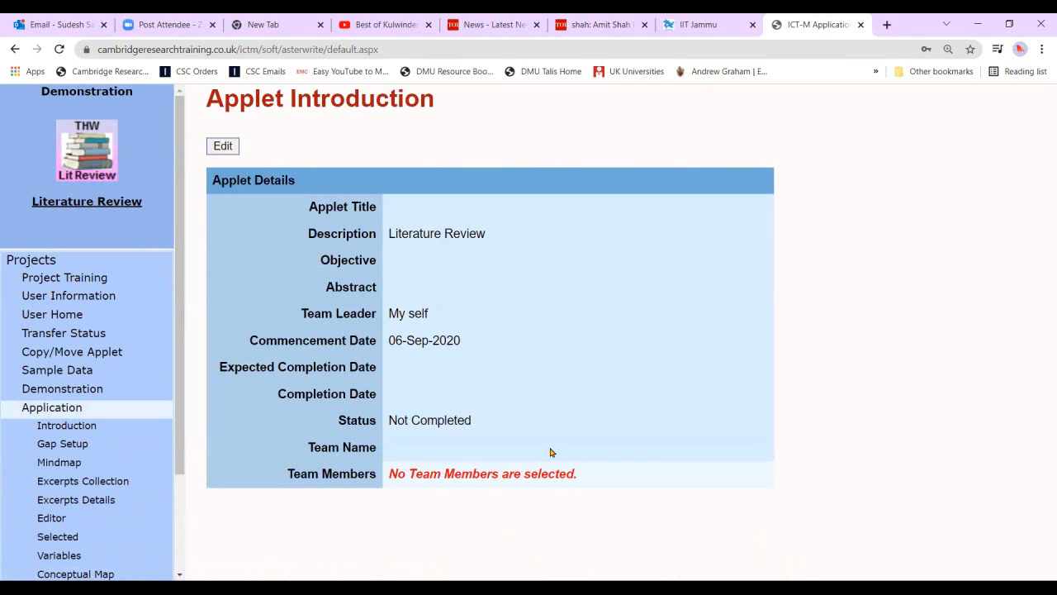
click(85, 481)
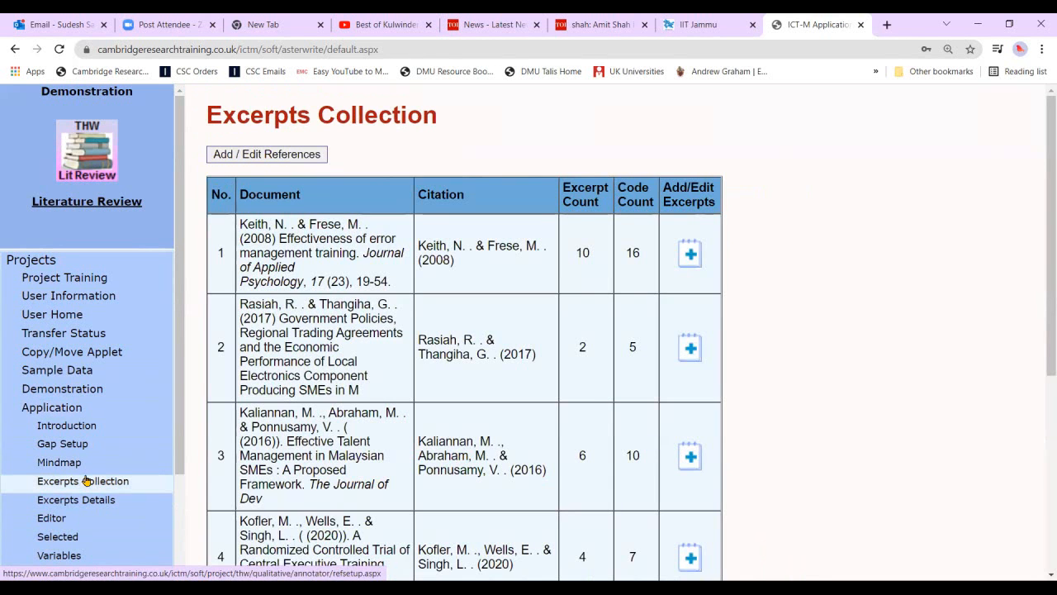
click(74, 462)
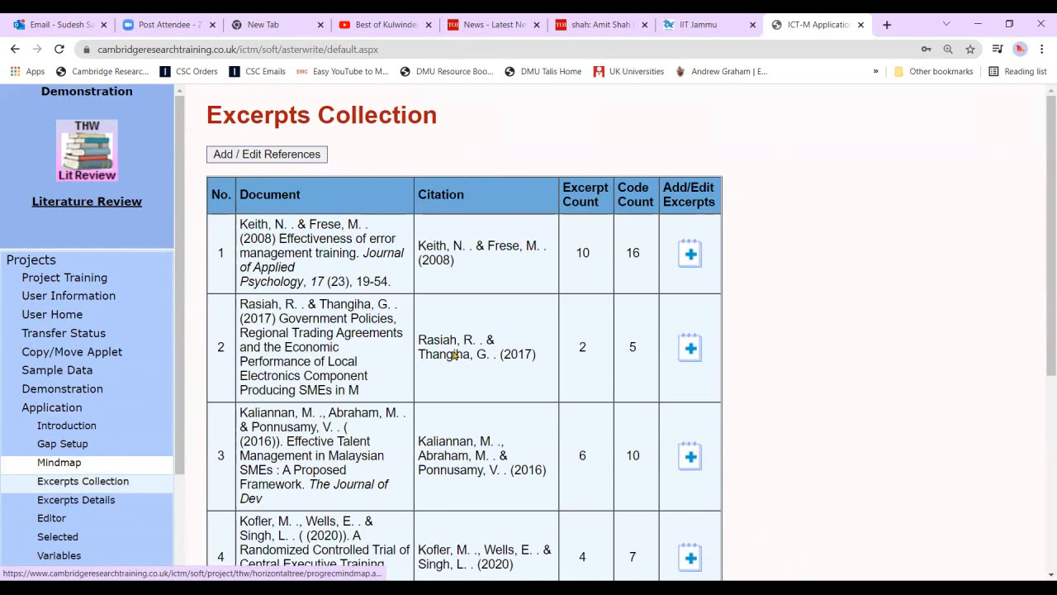
scroll(454, 355, down, 3)
scroll(436, 361, up, 3)
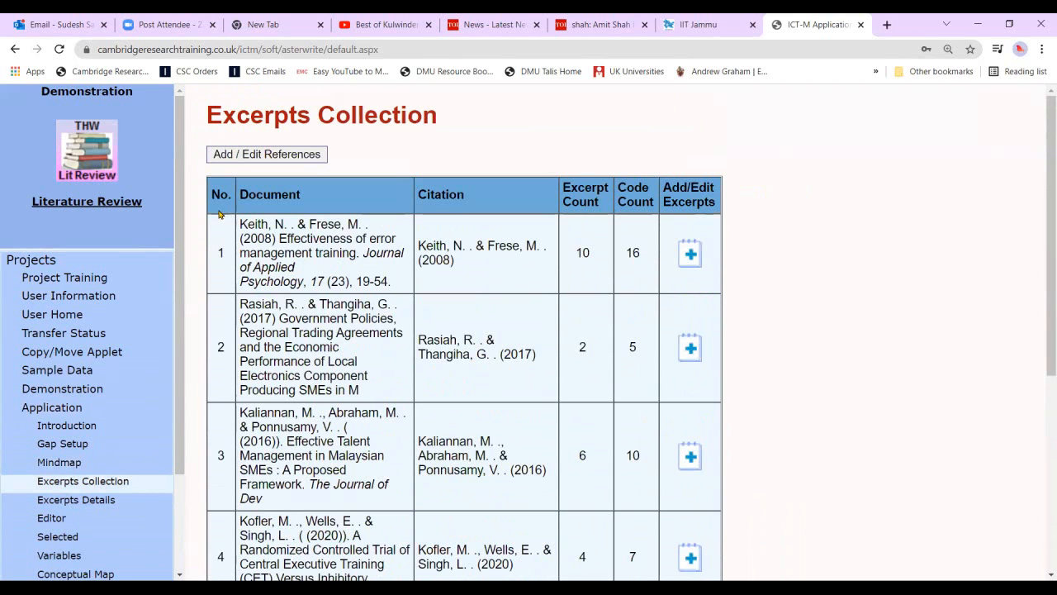
Add the 2013 reference "Effects of Training on Government Performance" to the Excerpts Collection's references and save it.
click(252, 156)
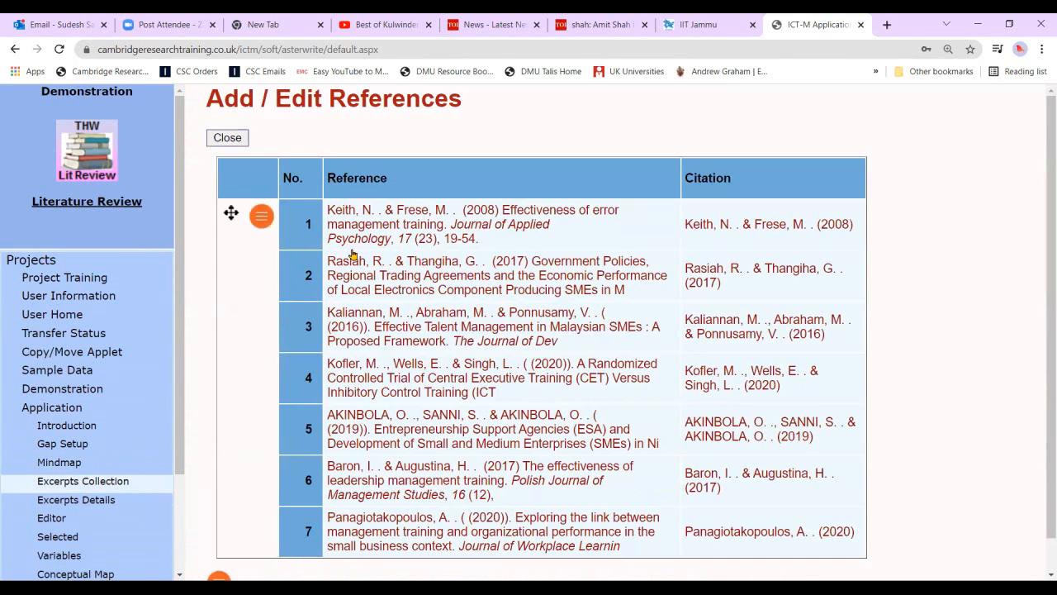
scroll(348, 335, down, 1)
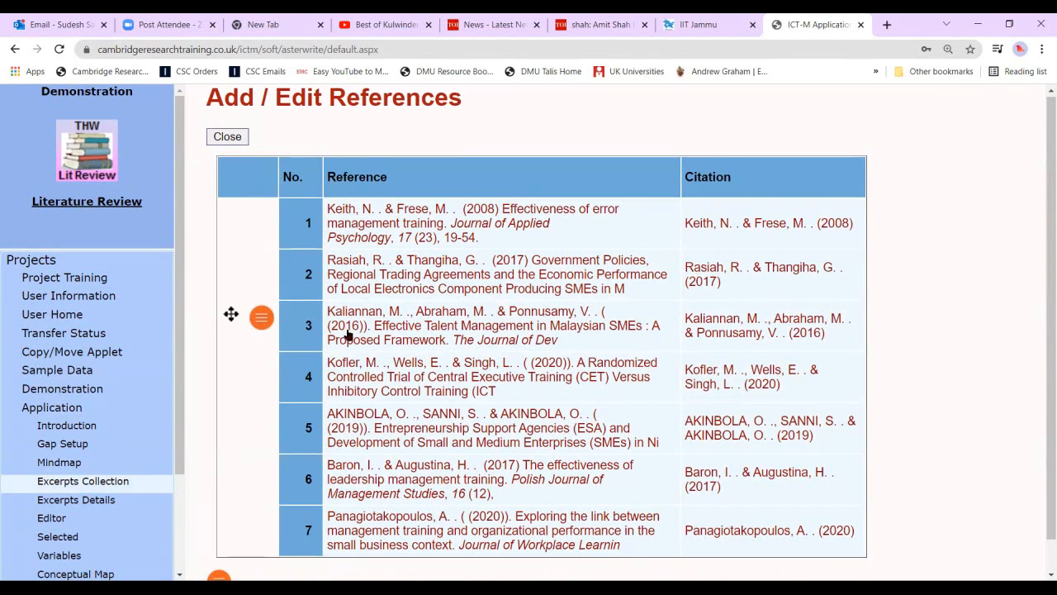
scroll(348, 334, up, 1)
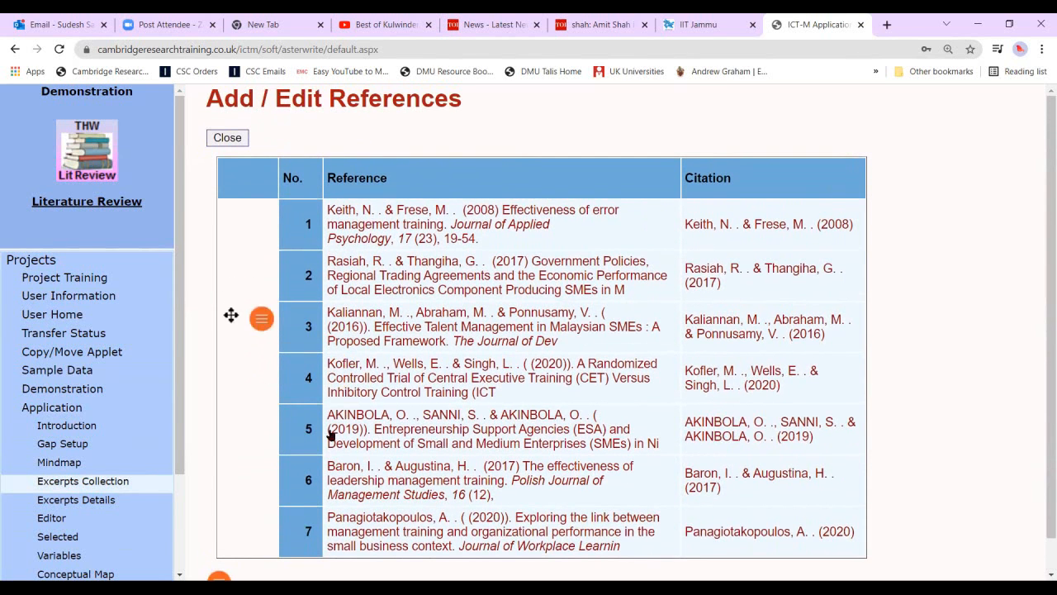
scroll(345, 357, down, 1)
click(224, 554)
scroll(241, 545, down, 1)
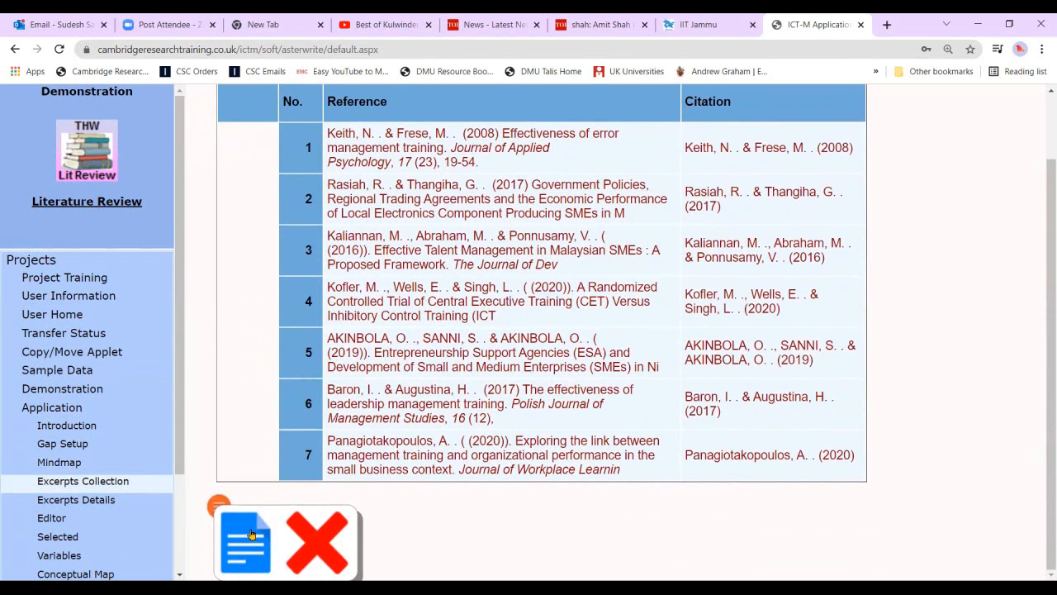
click(252, 534)
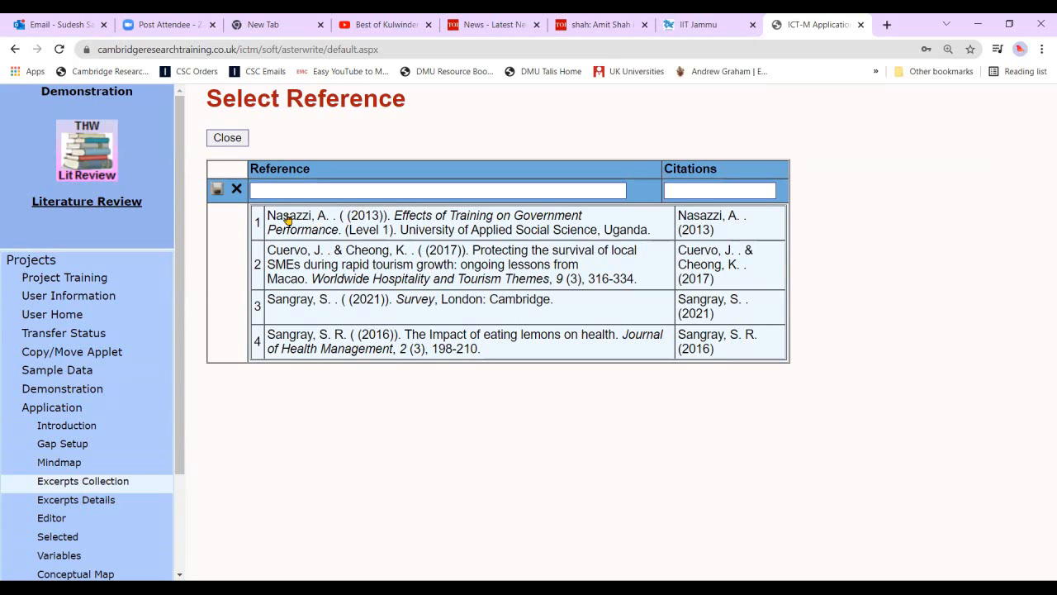
click(343, 218)
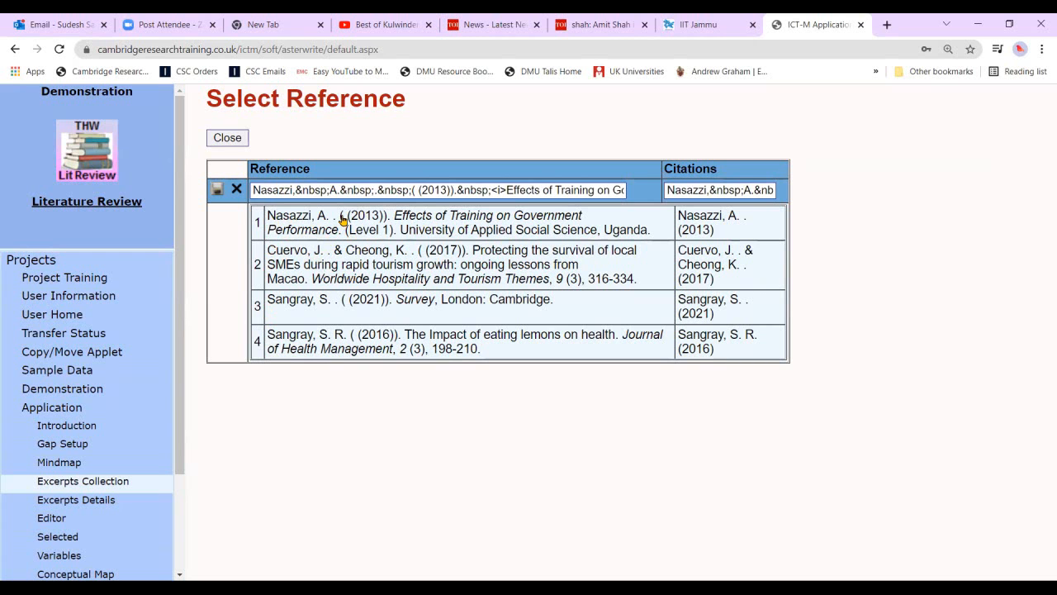
click(215, 191)
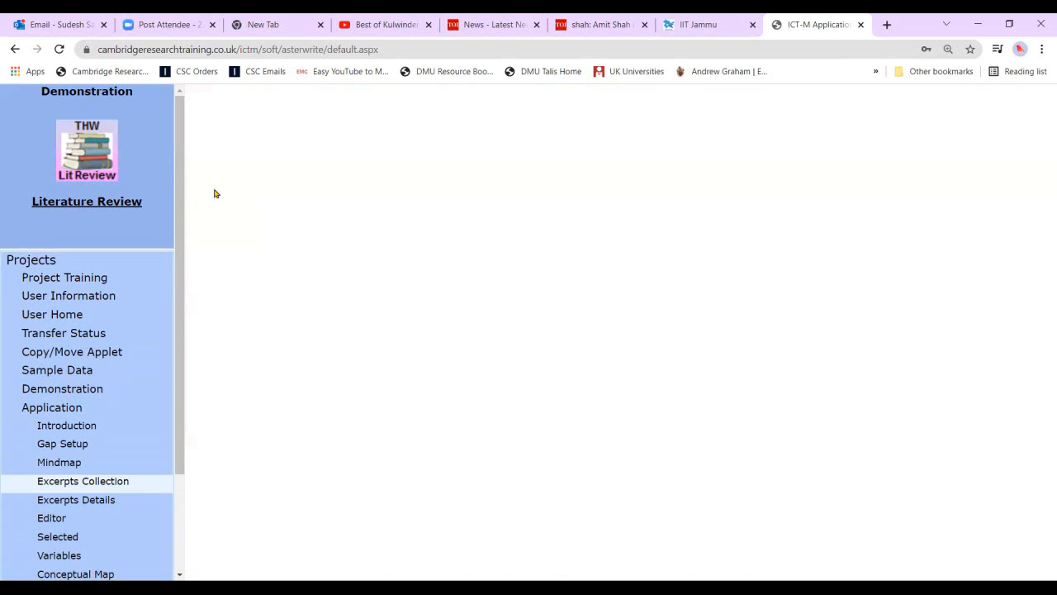
scroll(512, 335, down, 1)
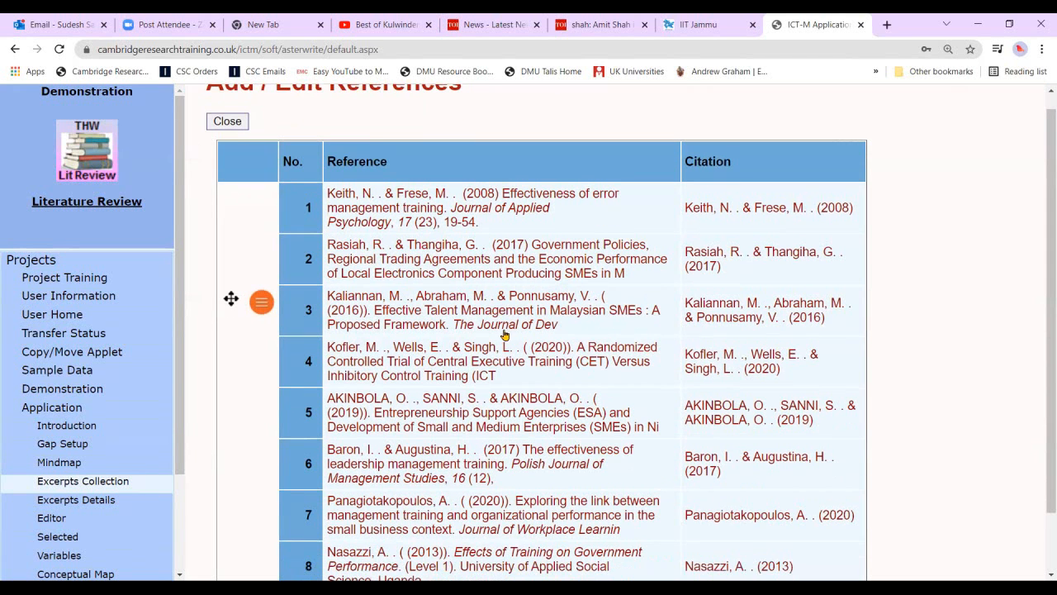
Create a new excerpt entry for the reference "Effects of Training on Government Performance" in the Excerpts Collection.
scroll(360, 510, down, 2)
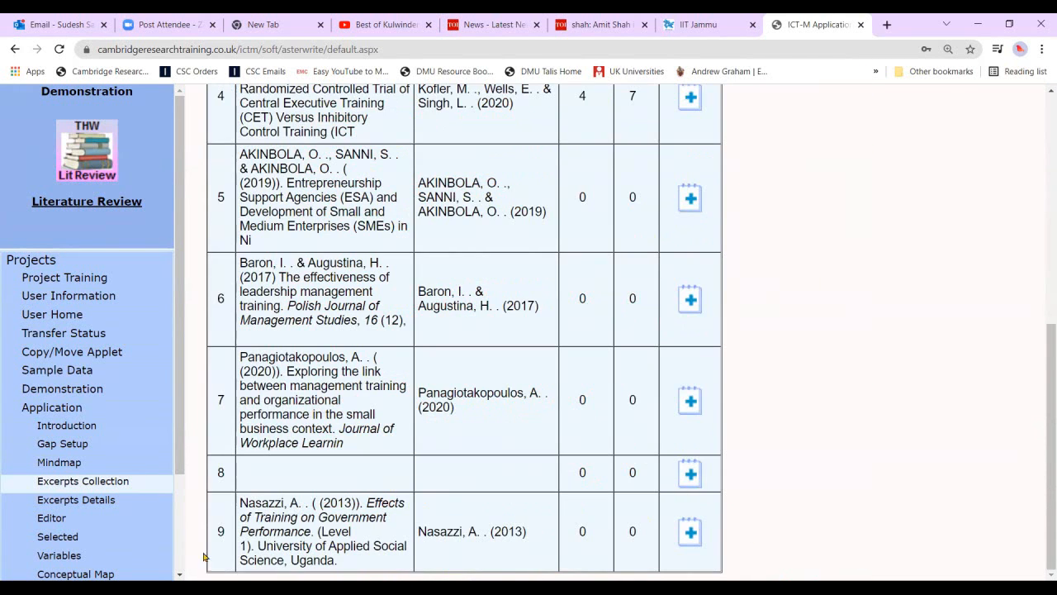
click(690, 532)
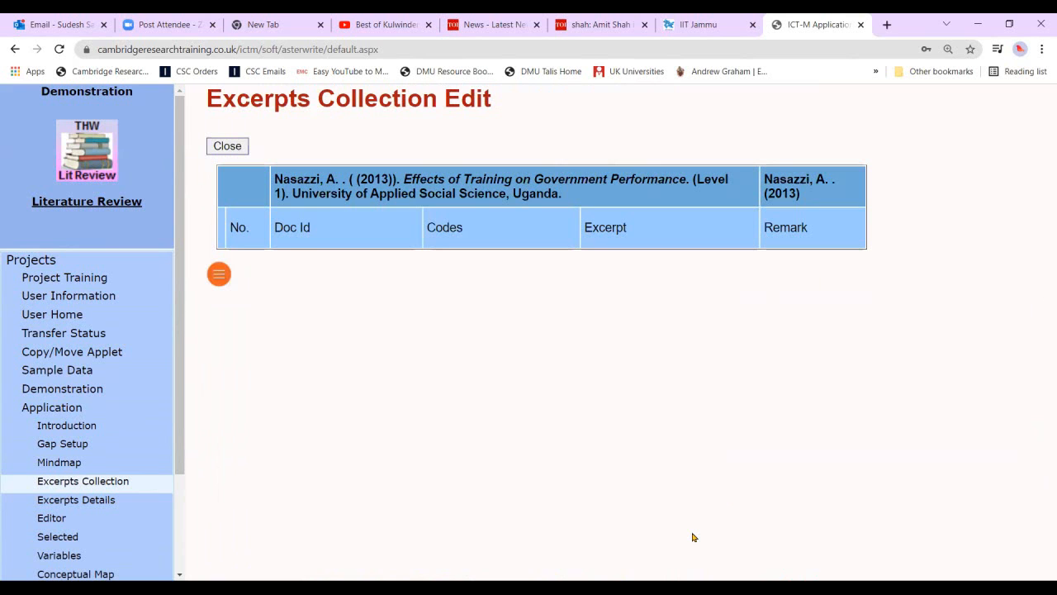
click(220, 275)
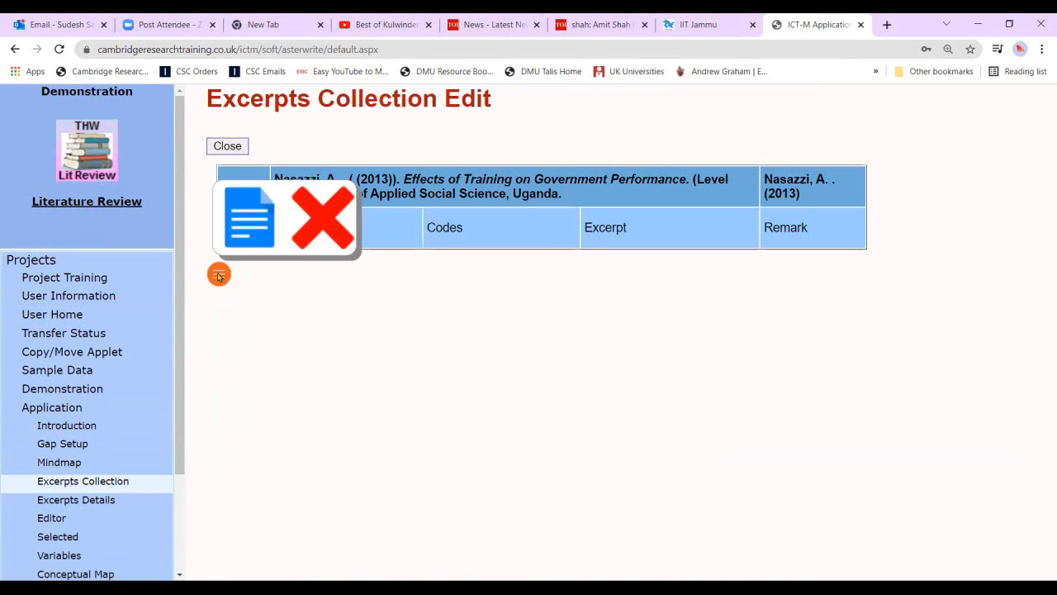
click(239, 229)
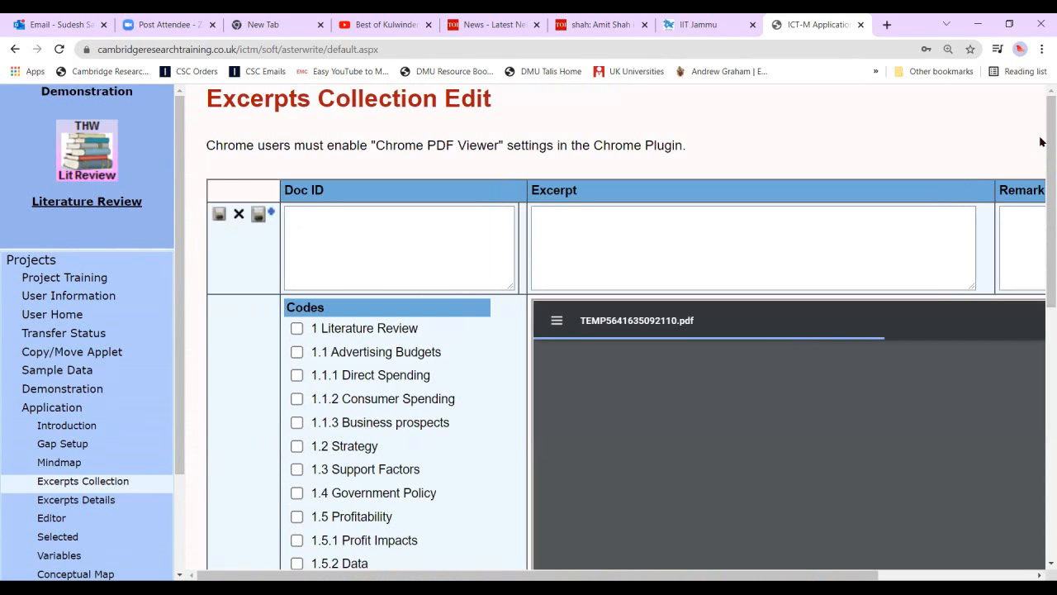
Enlarge the source PDF to 150% and copy page 3's text from "To support the implementation of competencies" through "organizes Leadership Management Training".
drag(690, 574, 862, 573)
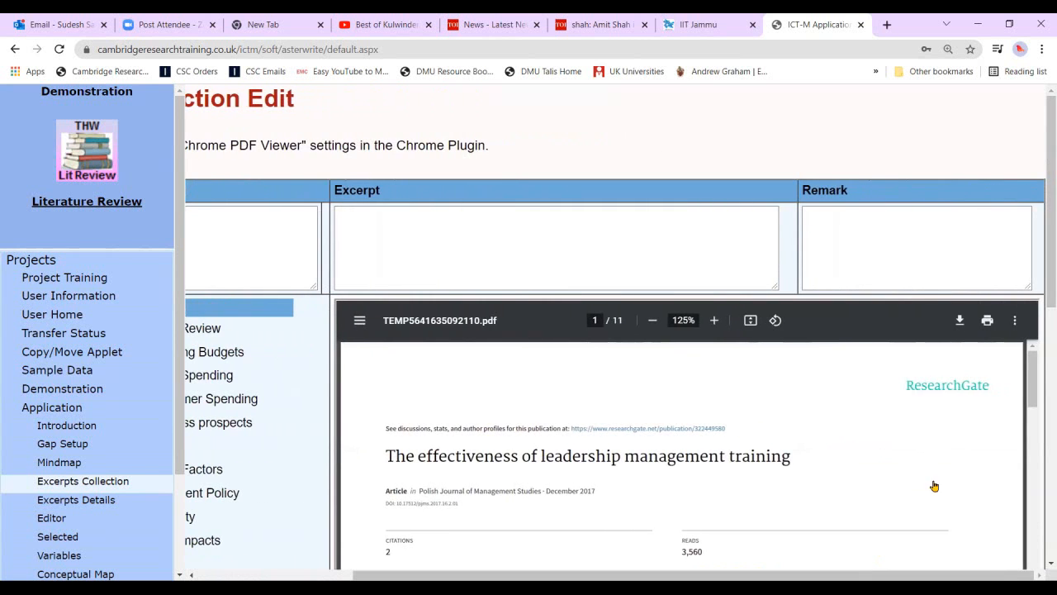
drag(1043, 275, 1039, 367)
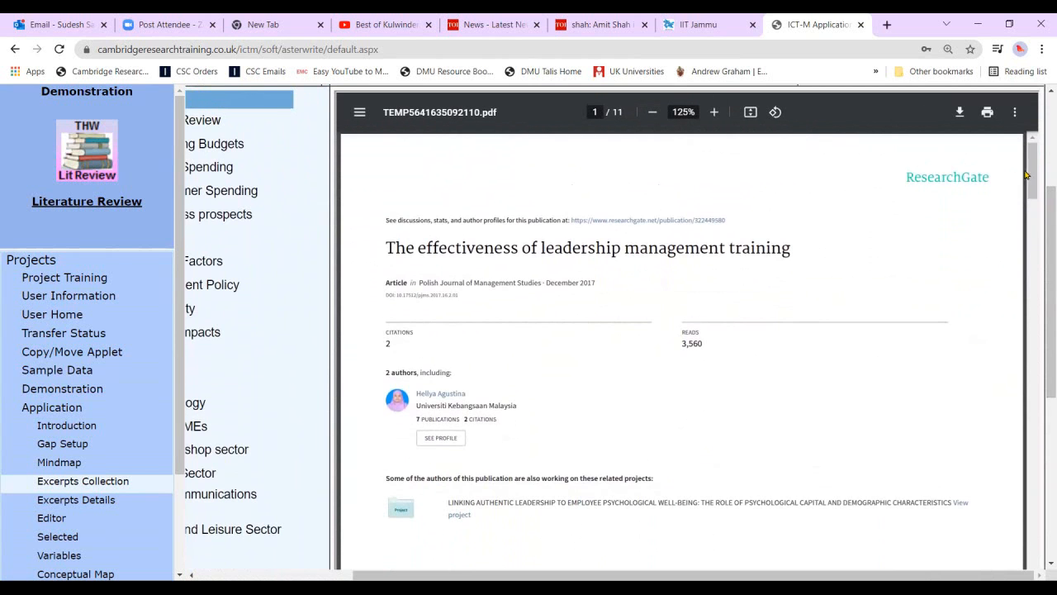
drag(1032, 176, 1035, 245)
click(715, 112)
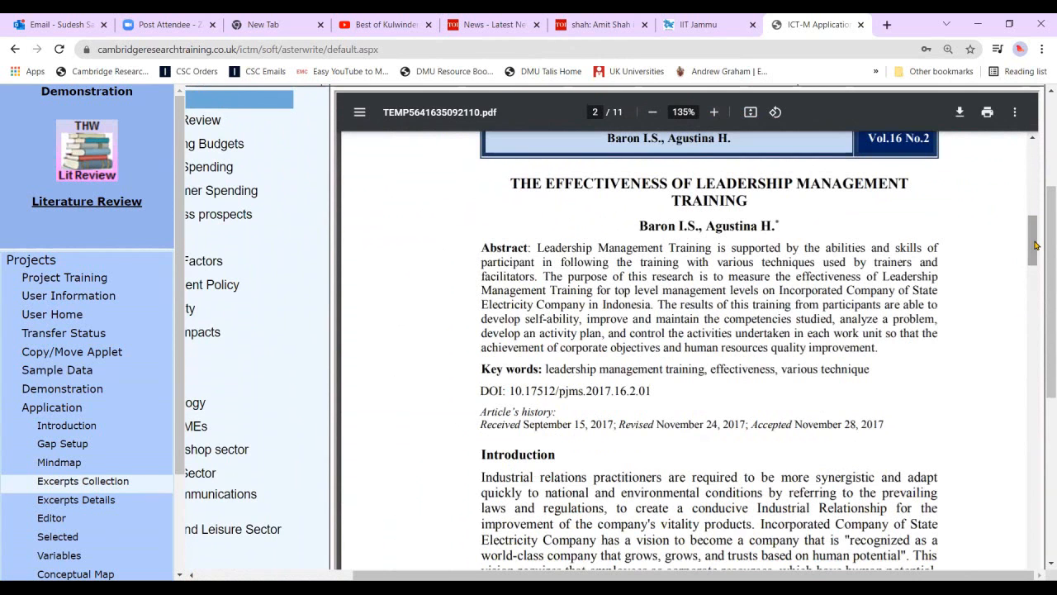
mouse_move(1035, 245)
mouse_down()
mouse_move(1040, 294)
mouse_move(1034, 263)
mouse_up()
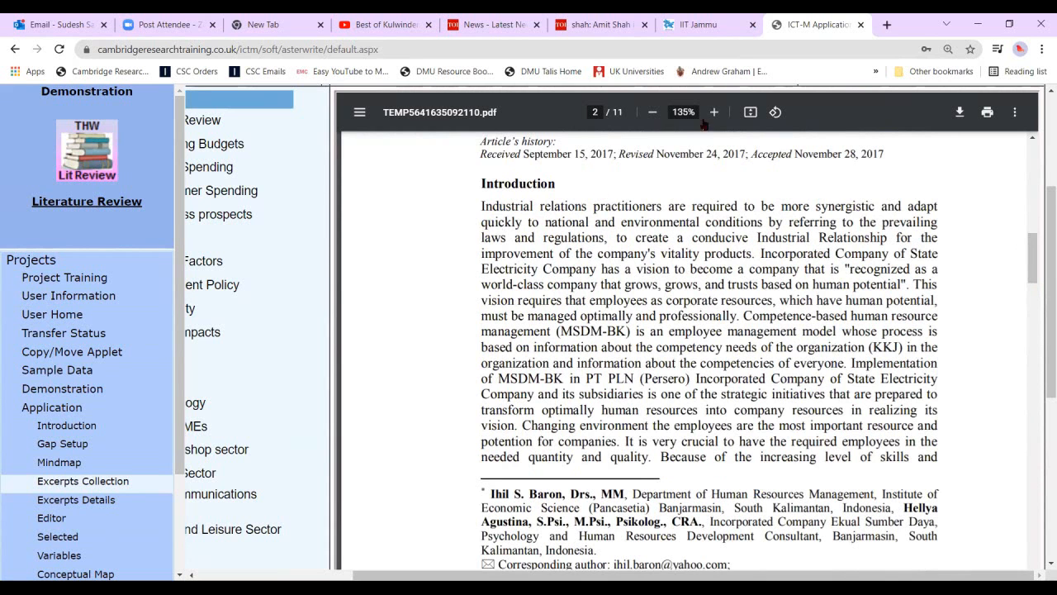
click(713, 122)
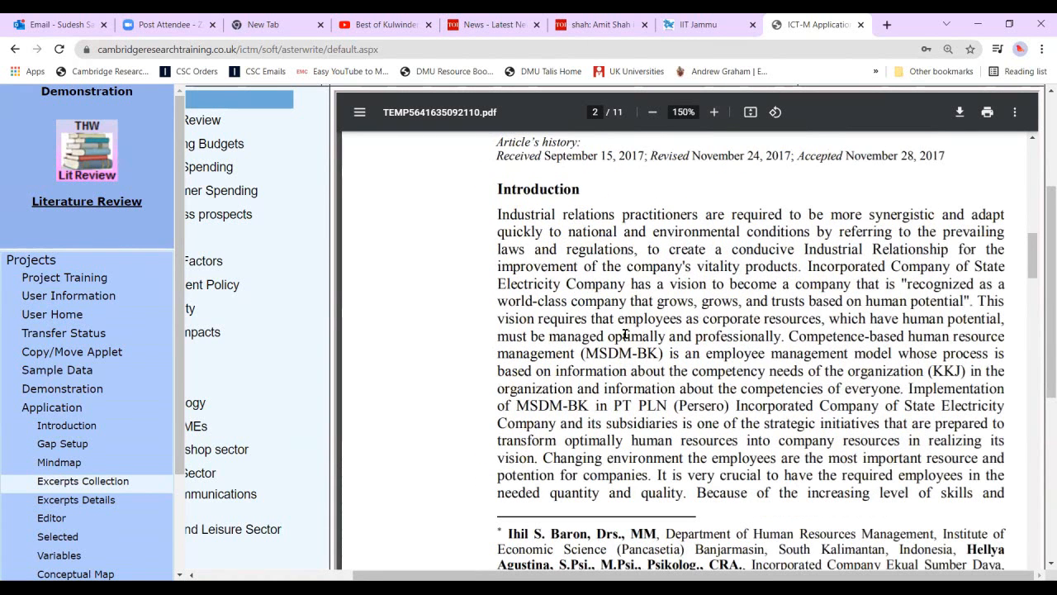
scroll(500, 162, down, 10)
drag(496, 157, 1005, 174)
key(ctrl+c)
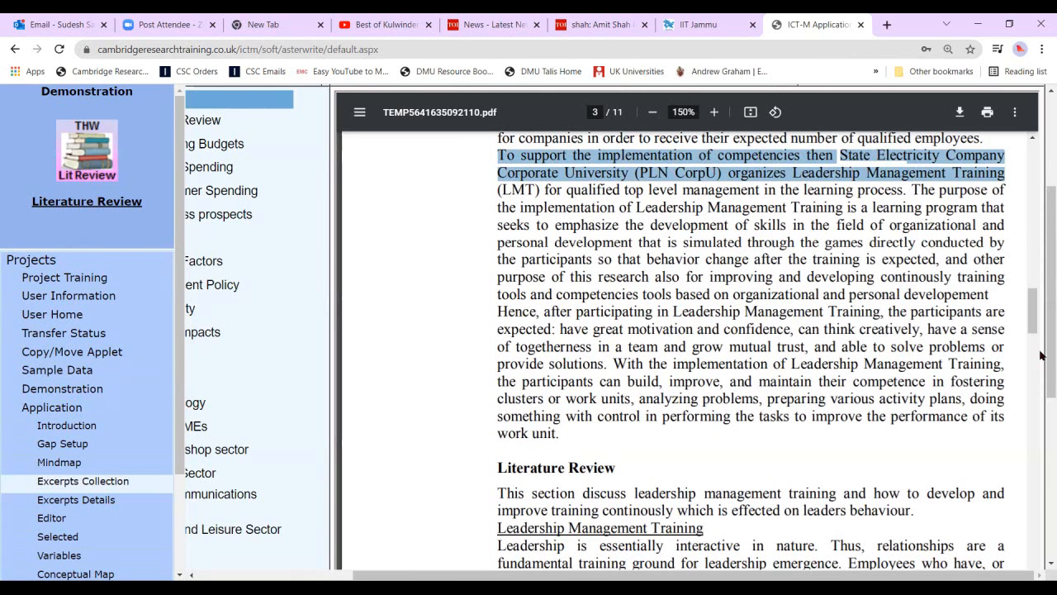
Paste the copied passage as the entry's excerpt text and remove the line break after "Company".
scroll(1041, 257, up, 3)
click(445, 237)
key(ctrl+v)
click(444, 234)
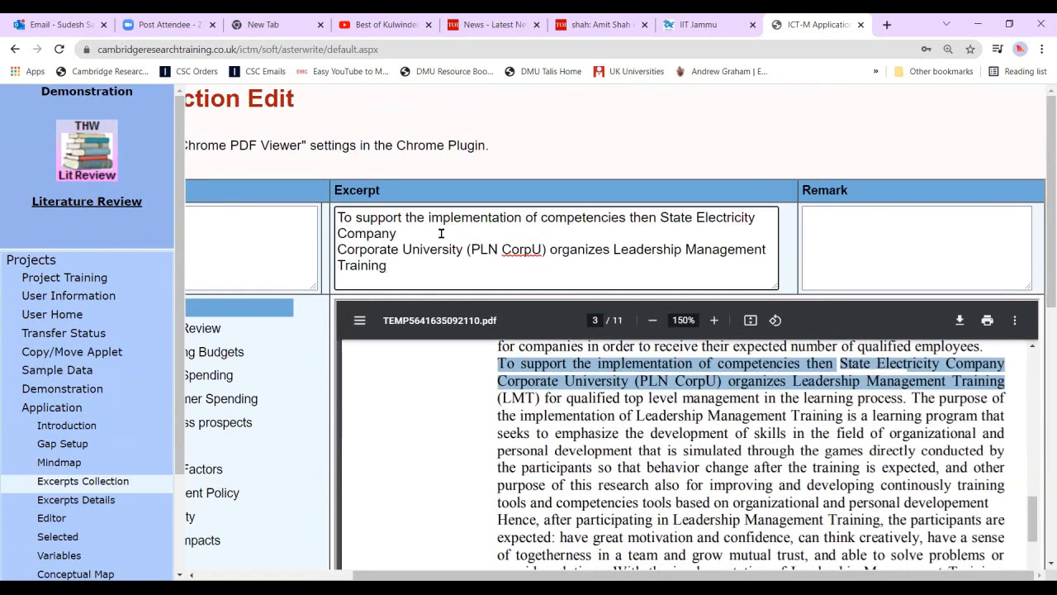
key(Delete)
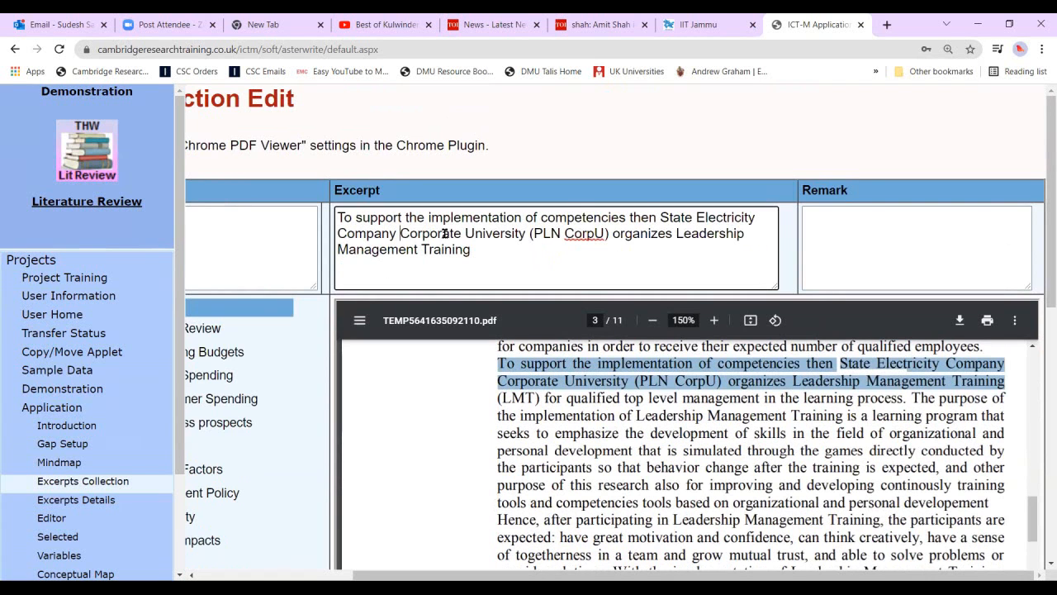
Enter "Excerpt 1" as the Doc ID of the new excerpt.
drag(503, 576, 459, 576)
click(350, 250)
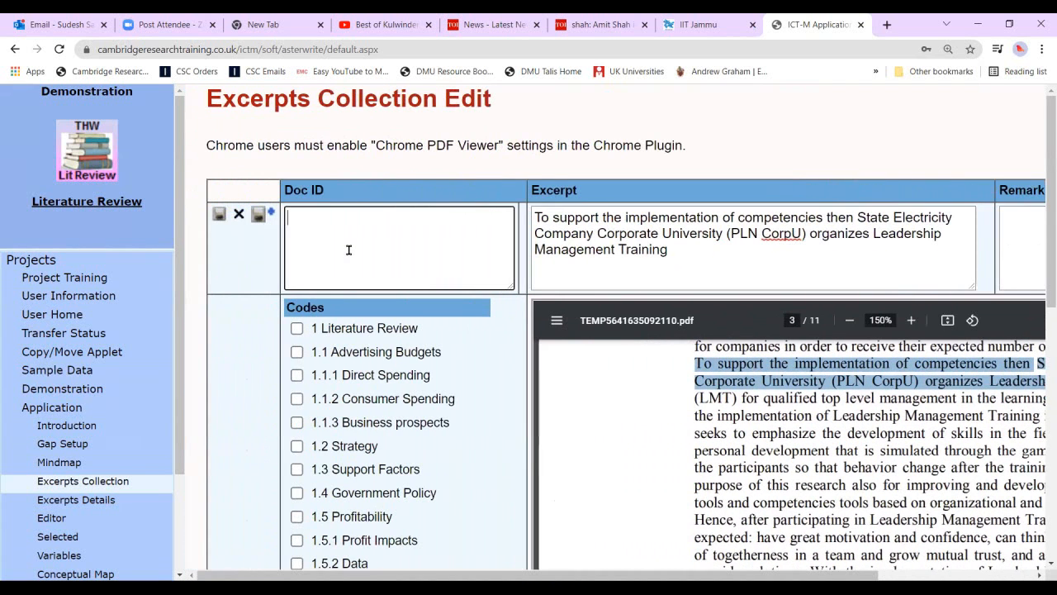
text(Excerpt 1)
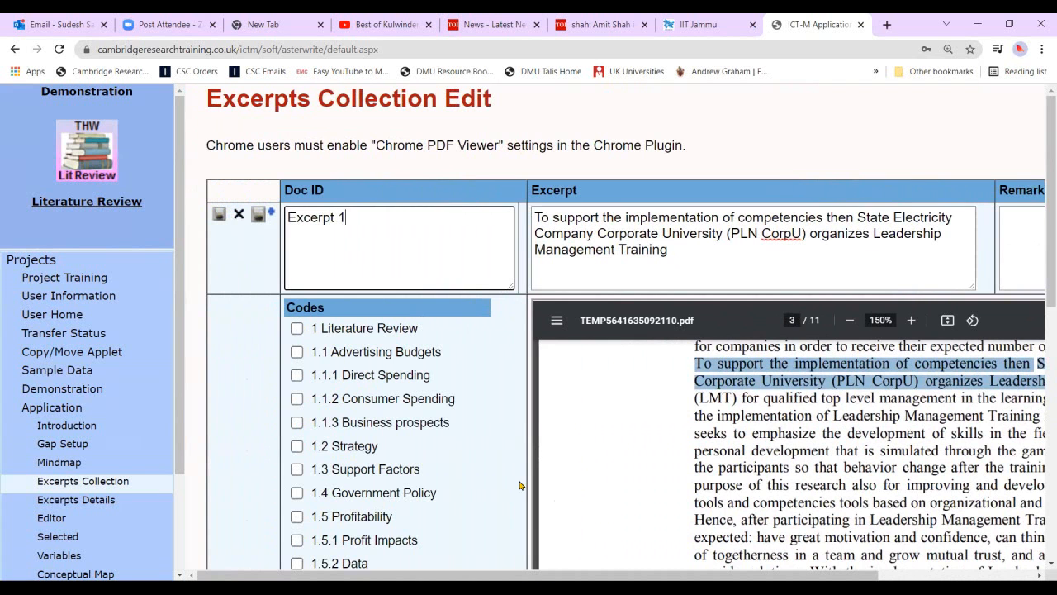
Enter "Interesting data used" as the remark for Excerpt 1.
click(543, 573)
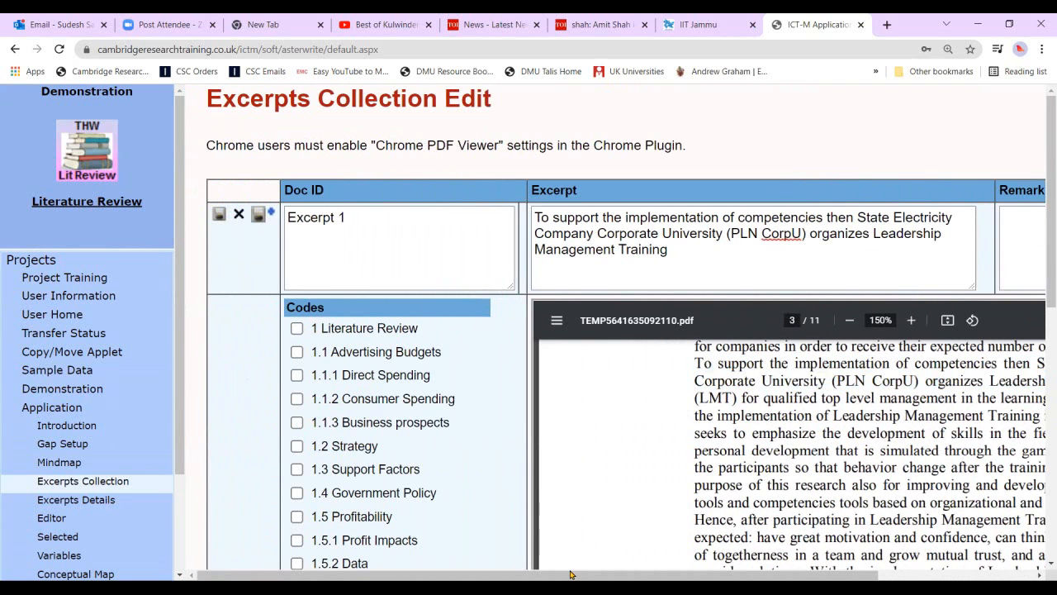
drag(570, 575, 672, 575)
click(905, 219)
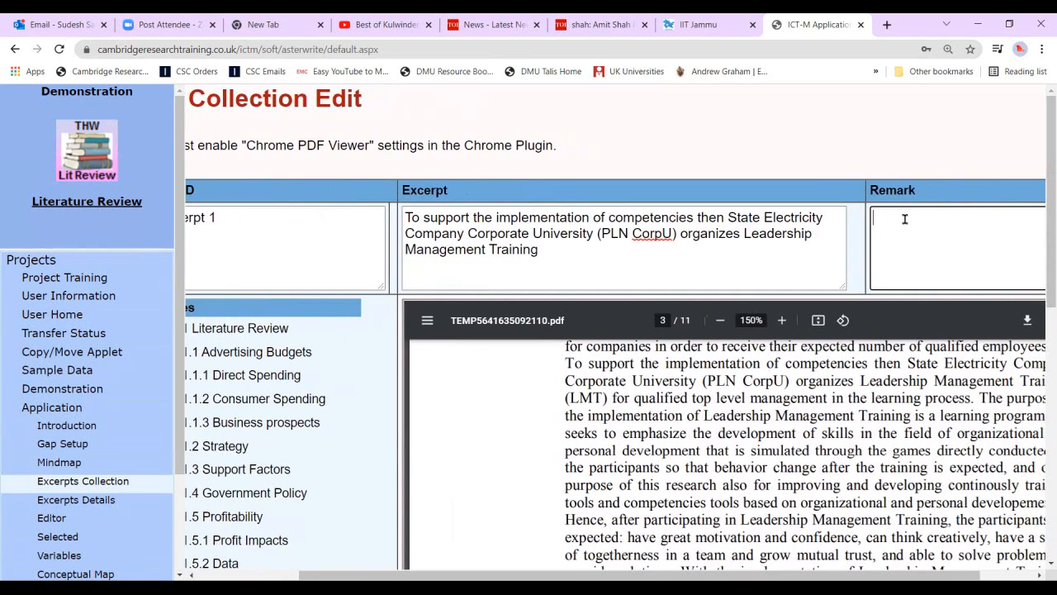
text(Interesting data used)
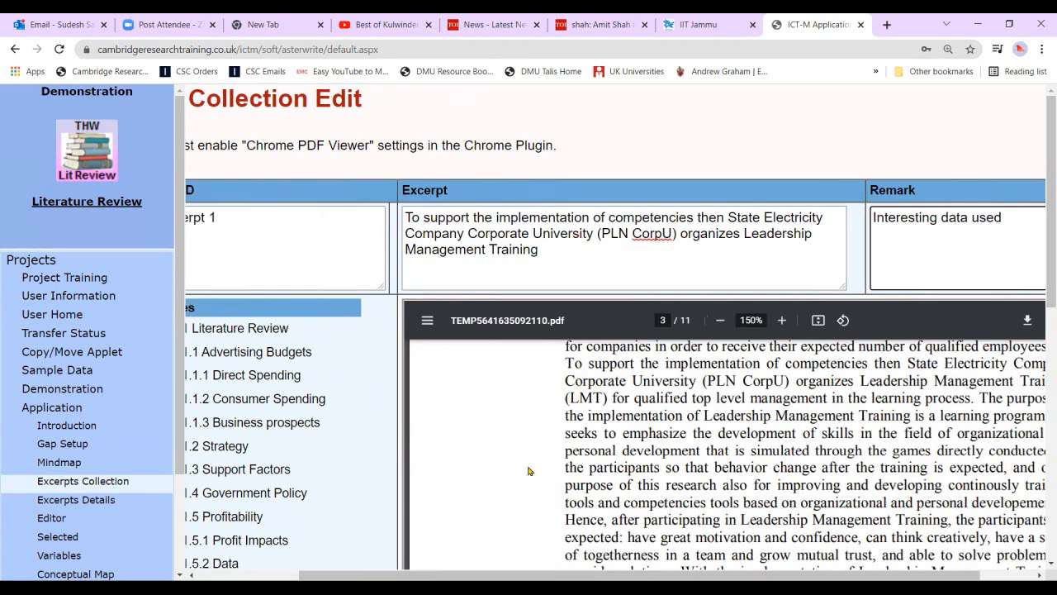
drag(553, 579, 450, 578)
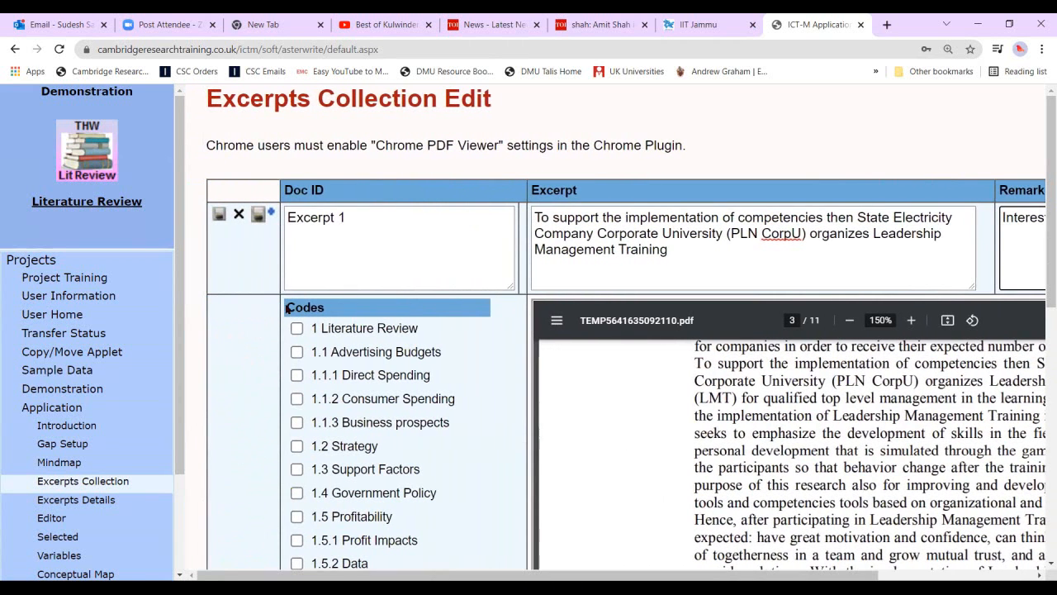
Assign the codes 1.5.2 Data and 1.6 Methodology to Excerpt 1.
drag(286, 306, 329, 311)
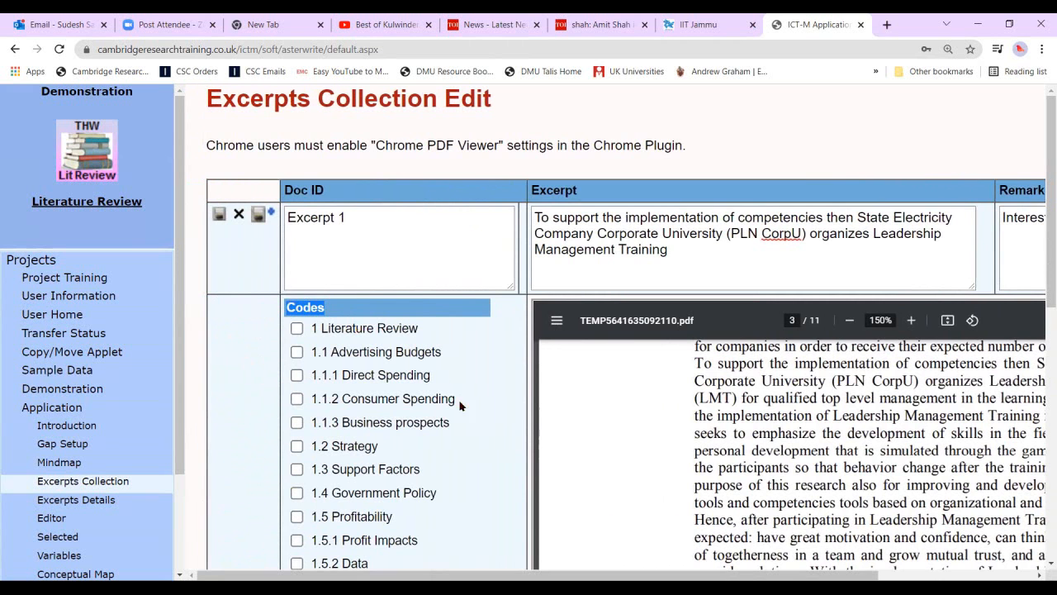
click(242, 394)
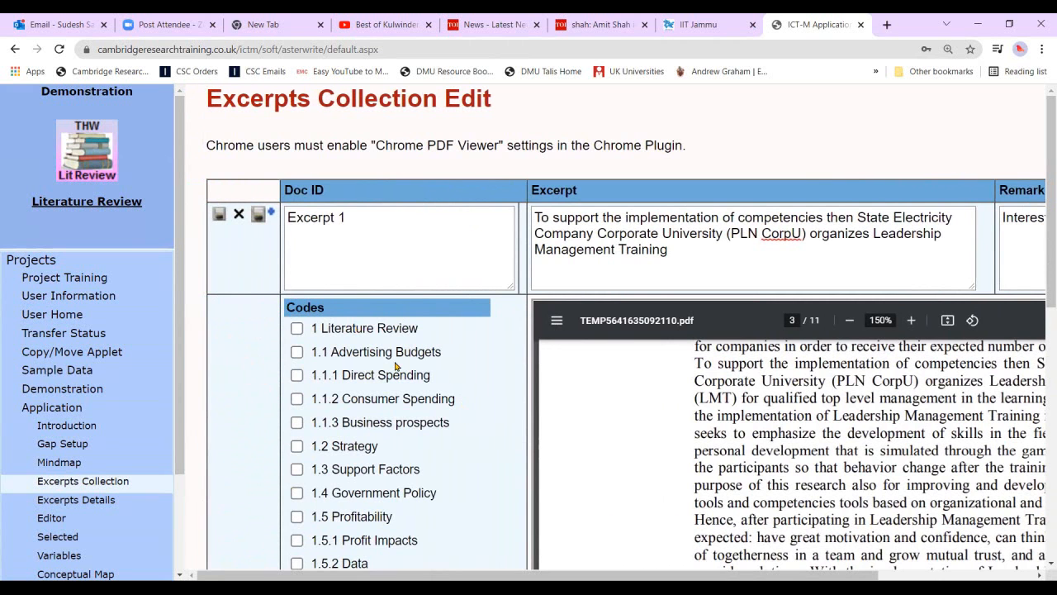
scroll(471, 351, down, 1)
scroll(471, 351, down, 3)
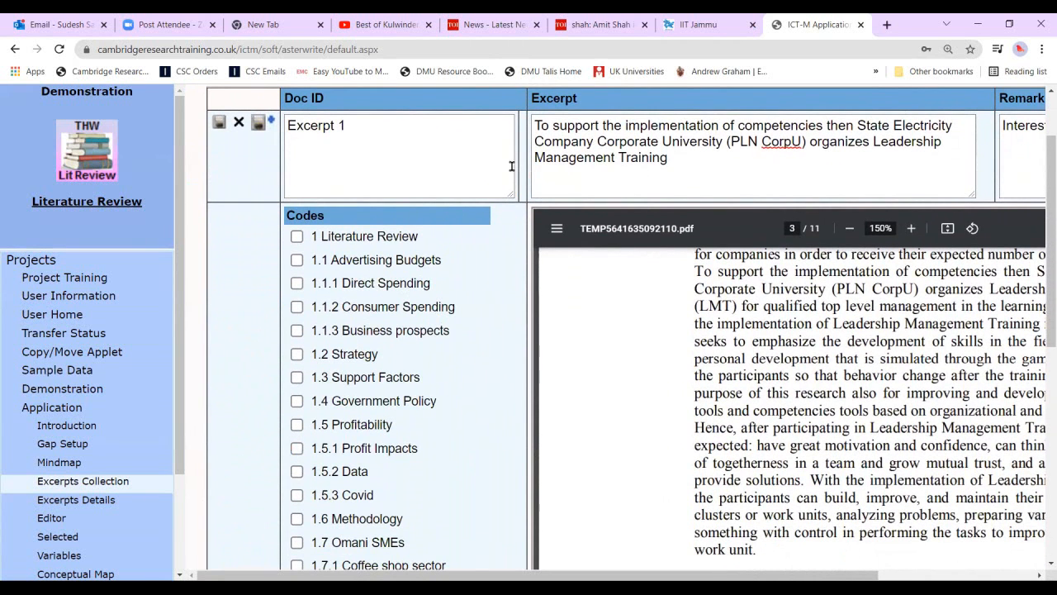
click(580, 142)
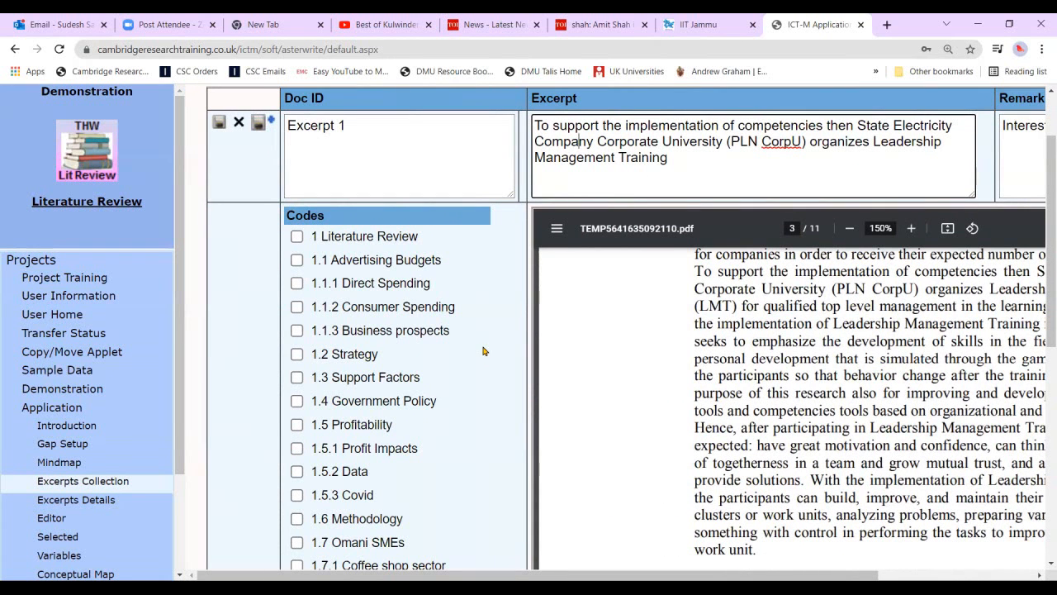
scroll(483, 351, down, 1)
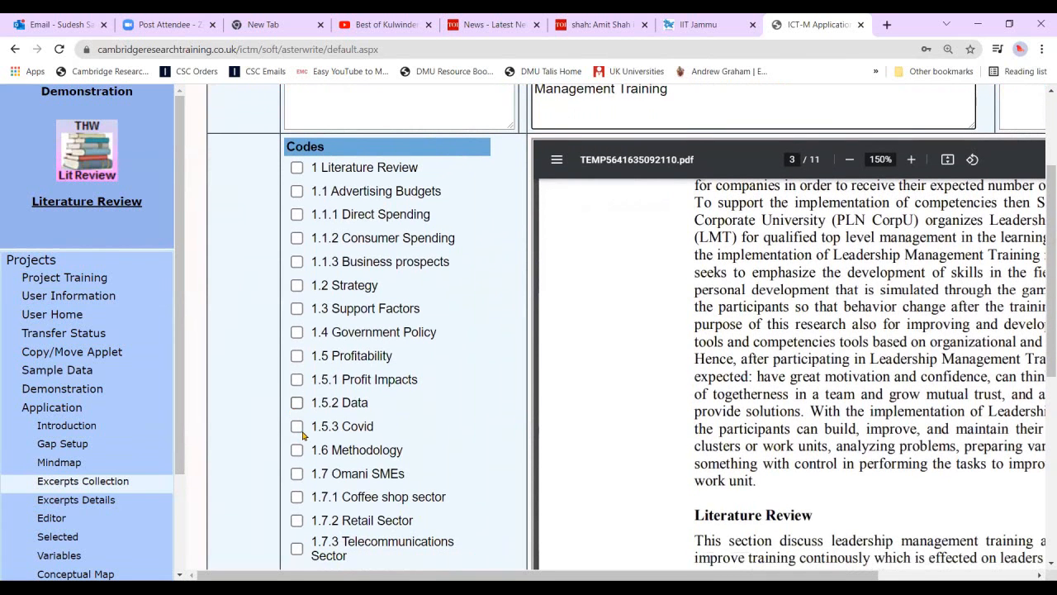
click(297, 403)
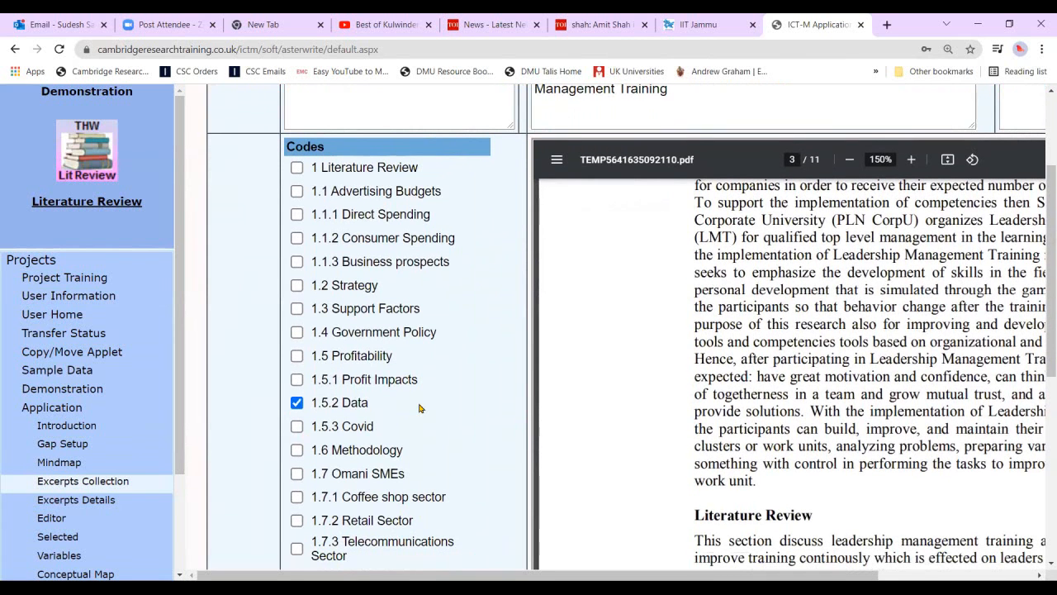
click(297, 450)
scroll(468, 380, up, 2)
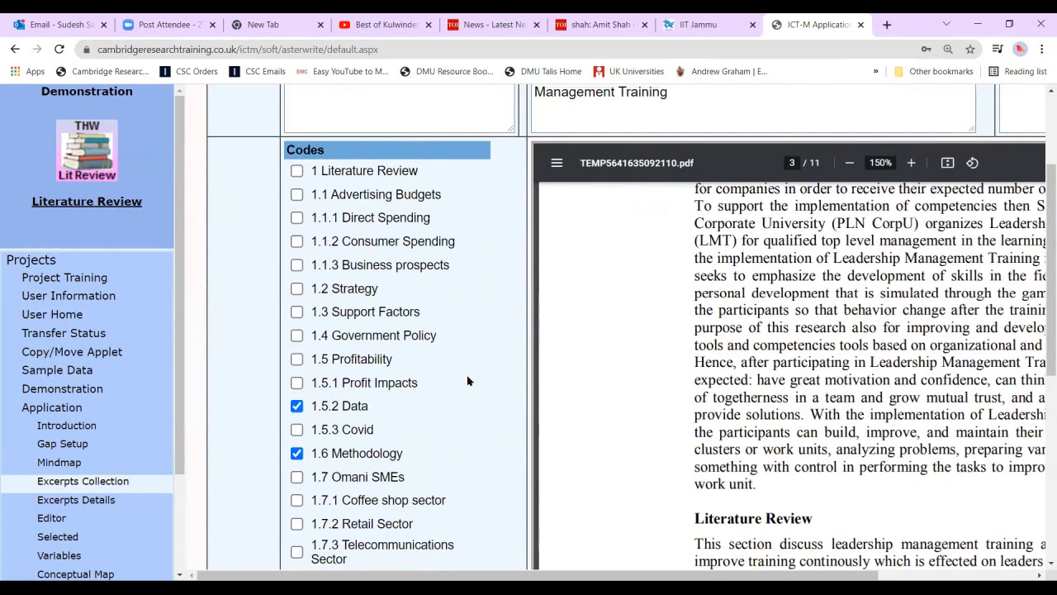
Check the excerpt text, remark and codes of Excerpt 1, and save it while starting another blank excerpt for the same PDF.
click(337, 238)
click(573, 238)
drag(601, 577, 702, 576)
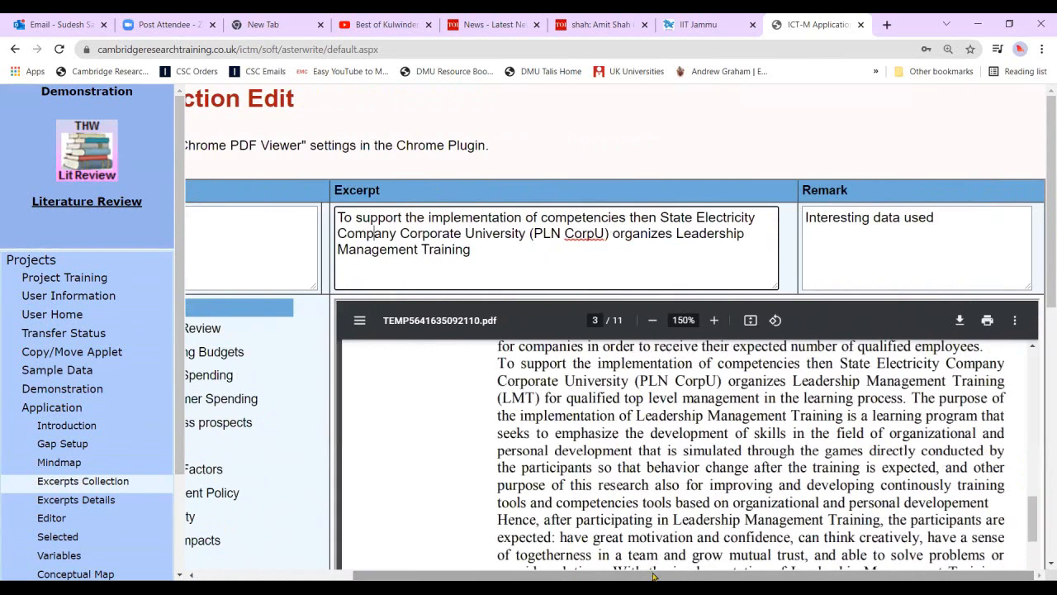
click(873, 219)
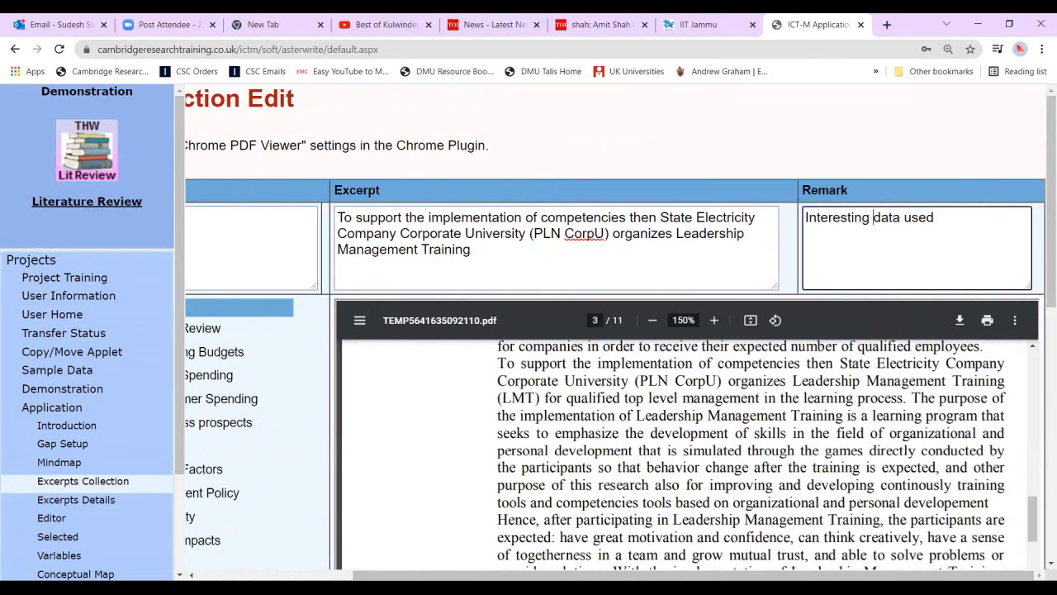
scroll(1040, 251, left, 5)
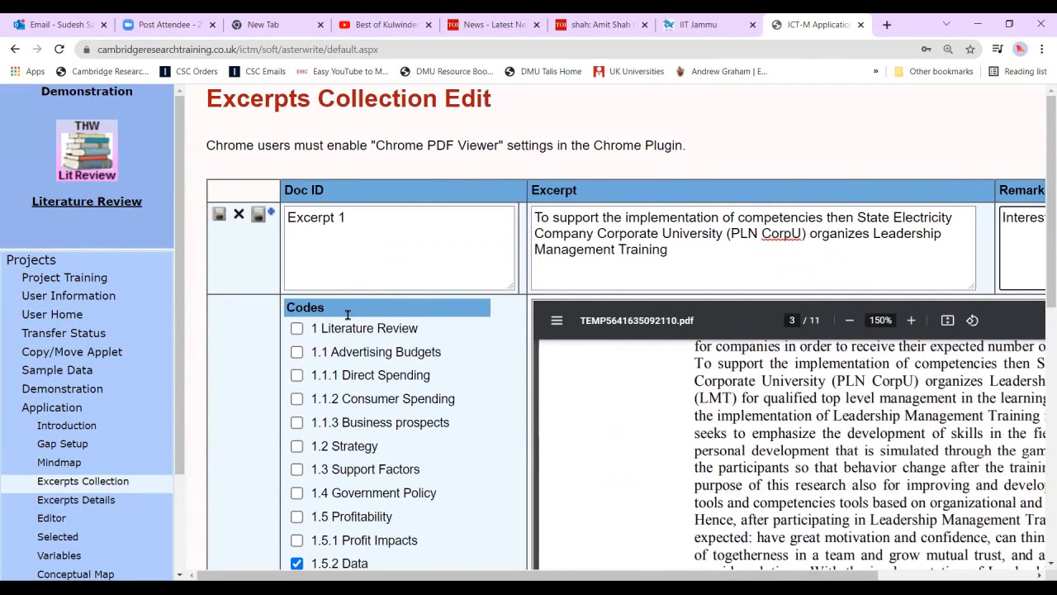
scroll(349, 445, down, 1)
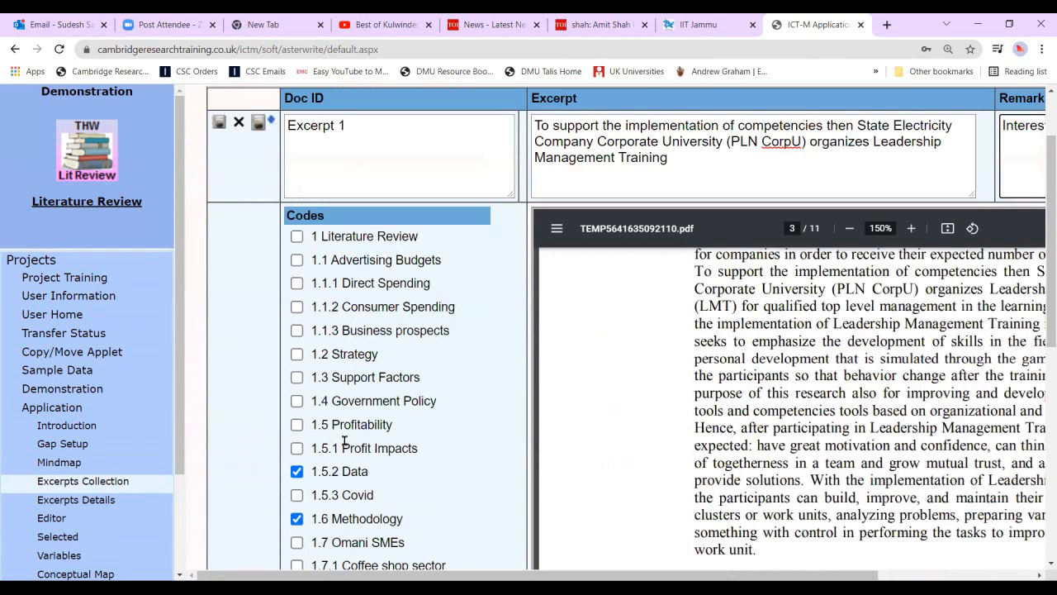
scroll(342, 441, down, 1)
scroll(347, 439, up, 1)
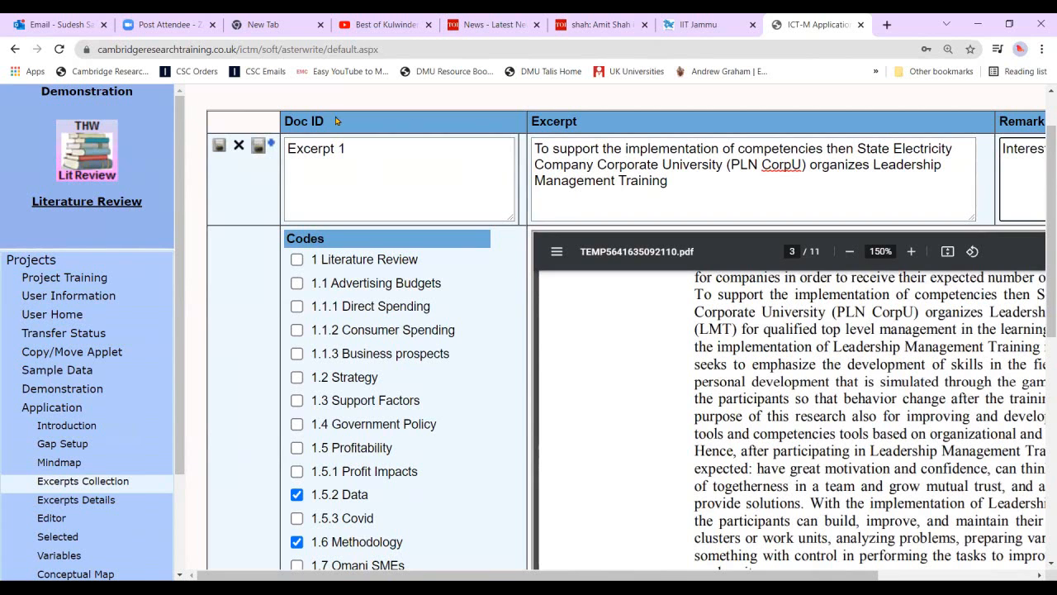
click(261, 151)
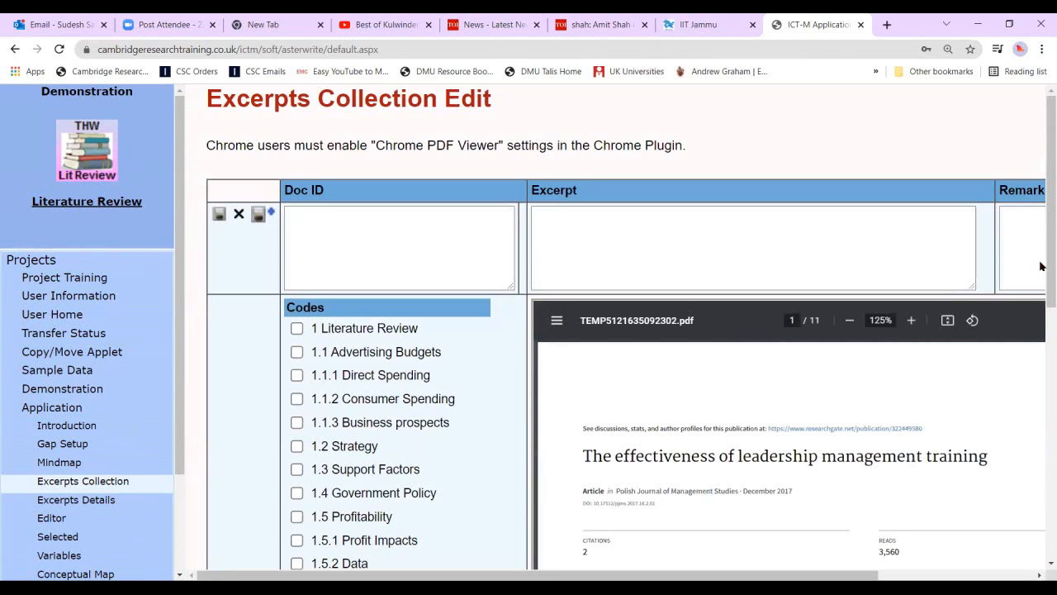
Look through the source PDF for further material, from page 2 to page 6 and back to the framework figure on page 5.
scroll(1040, 270, down, 2)
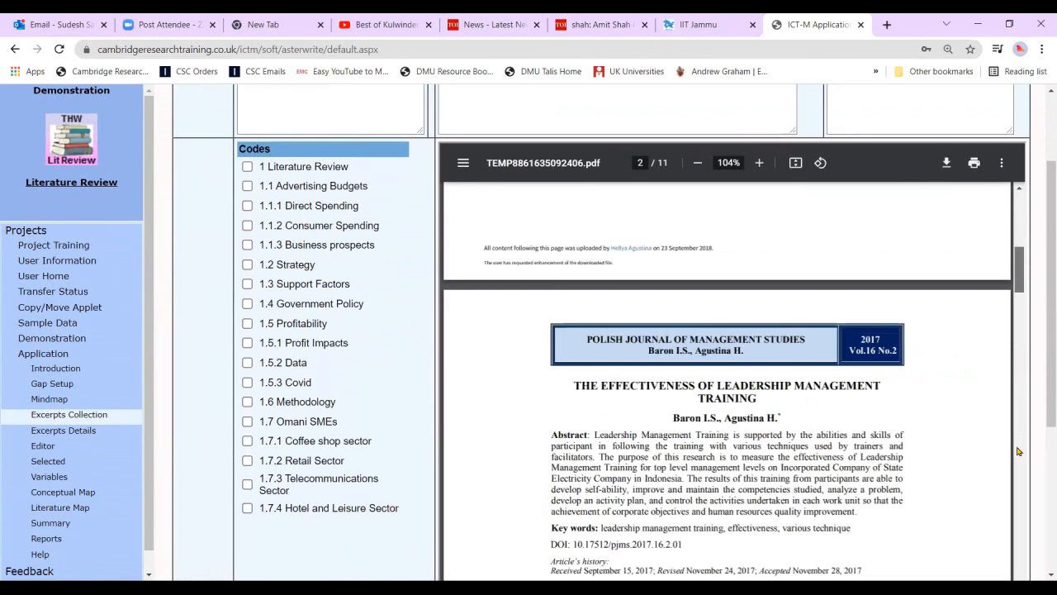
drag(1018, 451, 1020, 508)
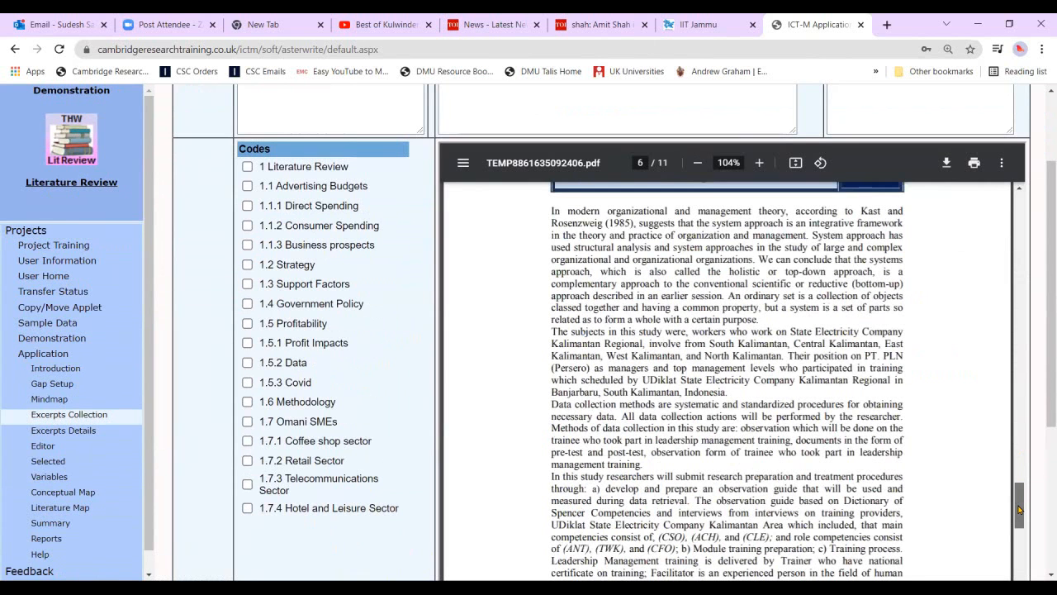
drag(1018, 509, 1019, 501)
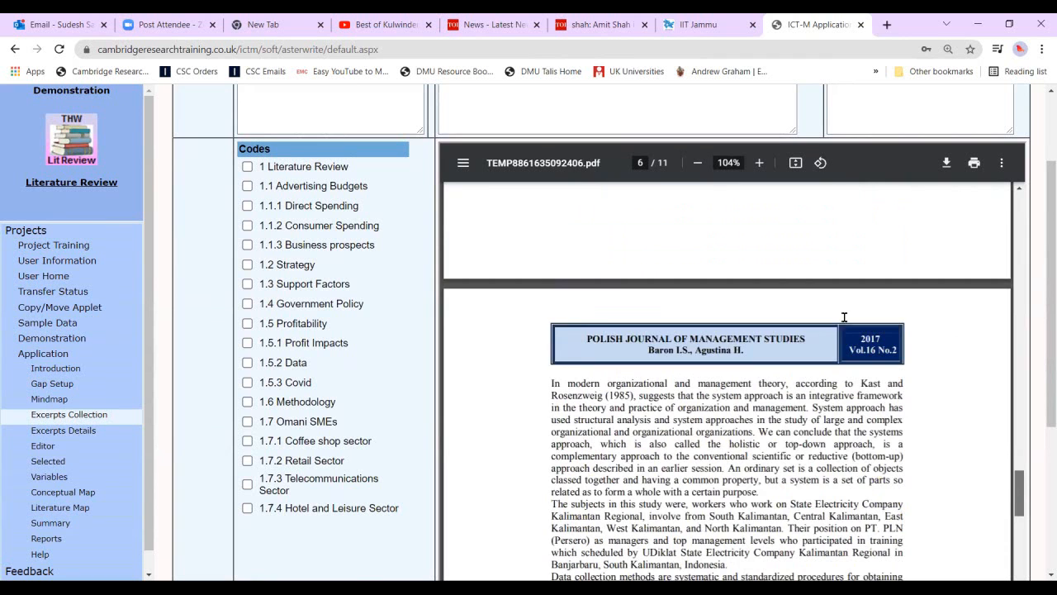
scroll(843, 314, up, 5)
drag(852, 303, 881, 330)
click(886, 349)
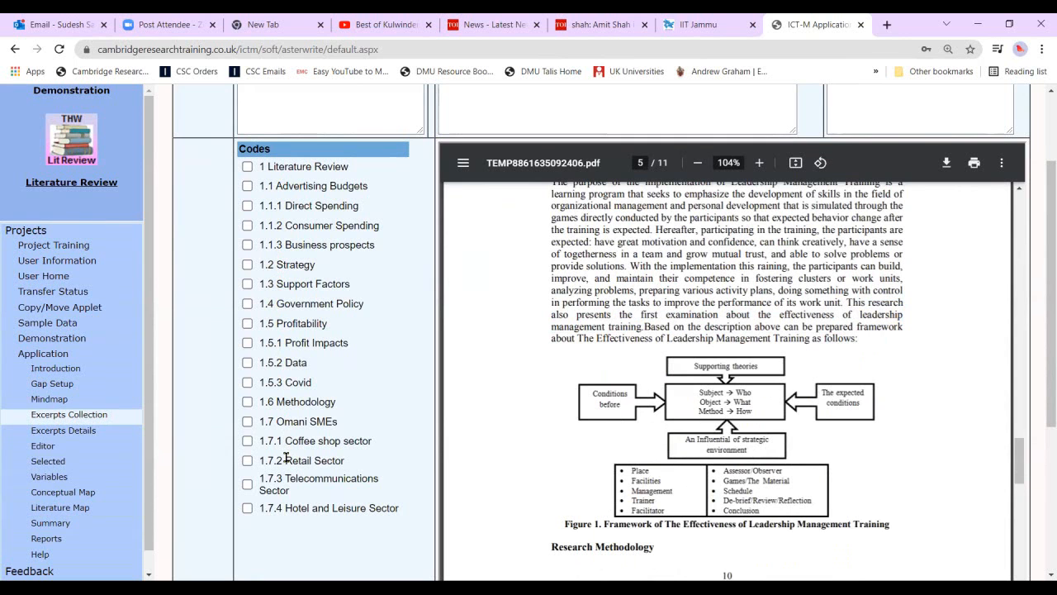
Open the project's mind map and start adding a node under the Literature Review root node.
click(41, 400)
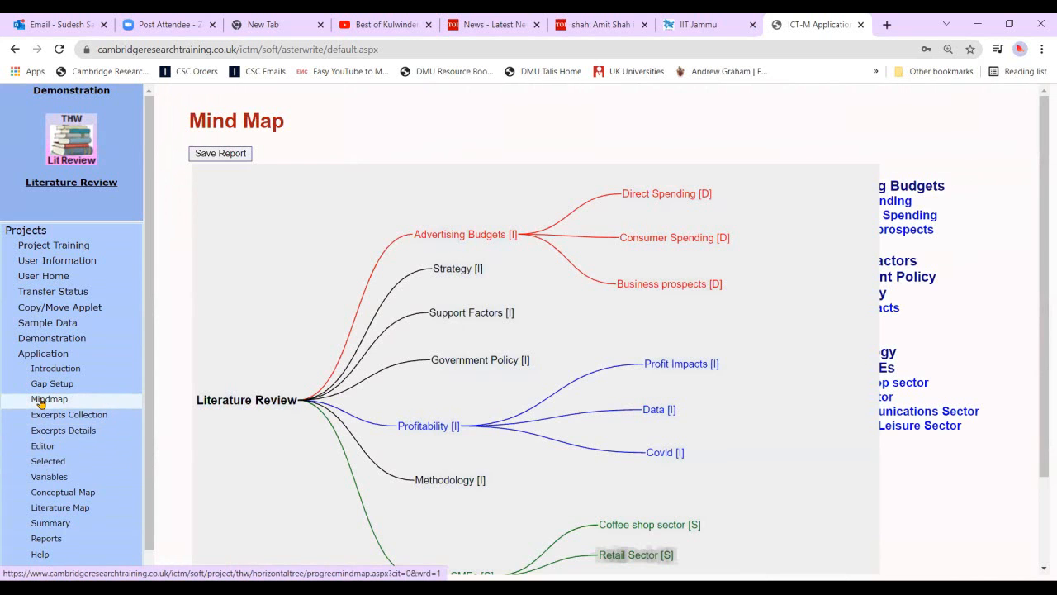
key(ctrl+minus)
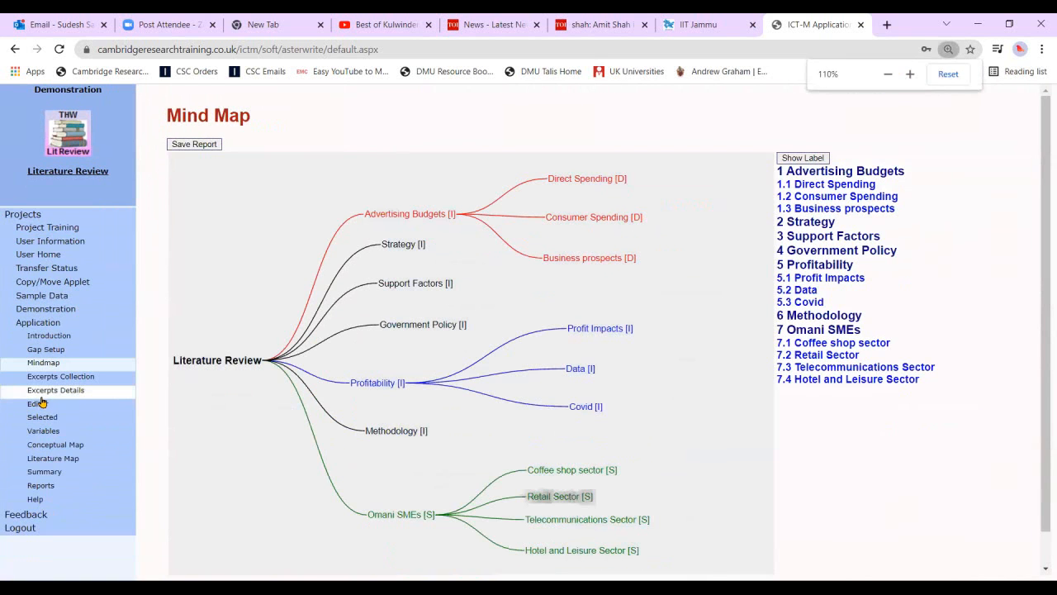
click(215, 360)
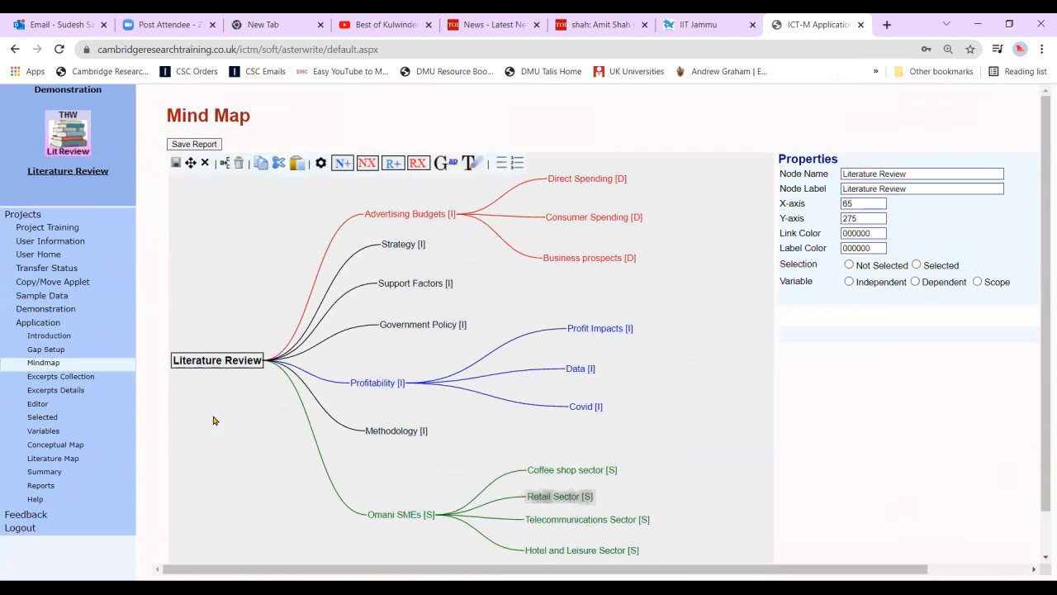
click(223, 166)
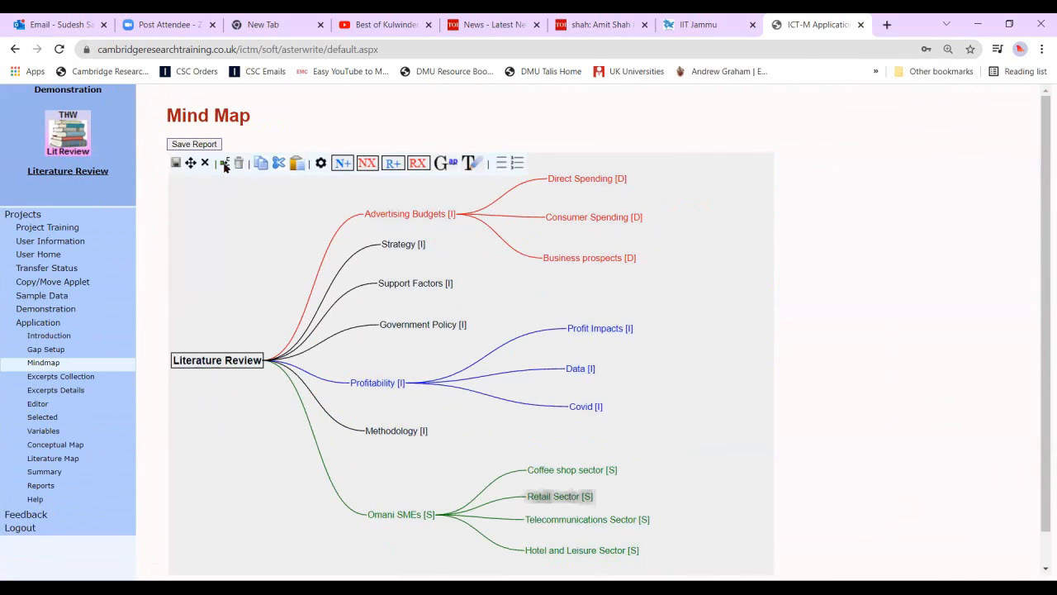
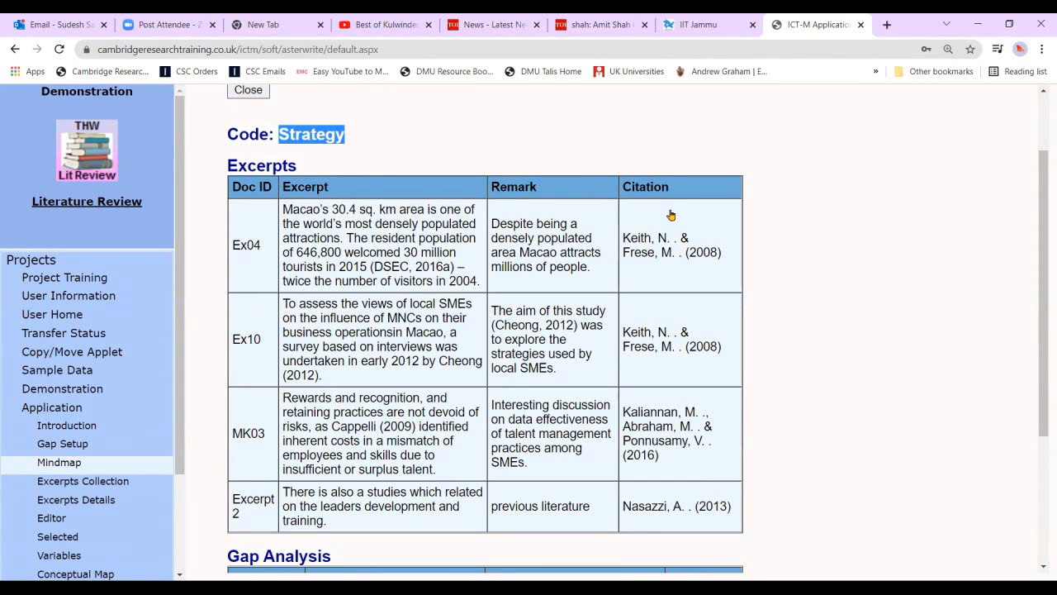
Review the excerpts, remarks, citations and gap analysis listed for the Strategy code.
scroll(670, 214, up, 1)
scroll(671, 215, down, 2)
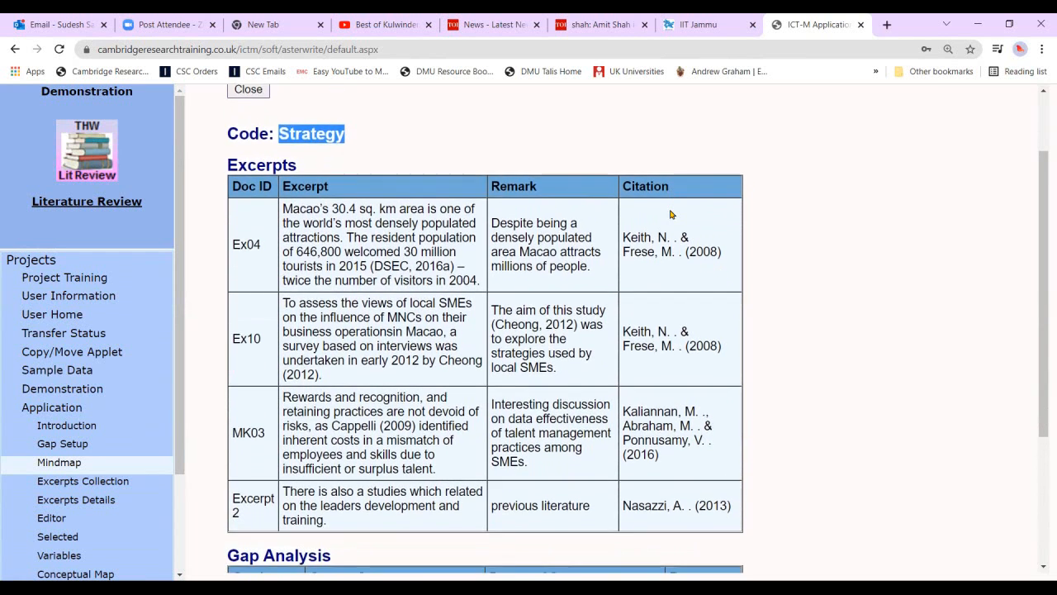
scroll(669, 209, down, 1)
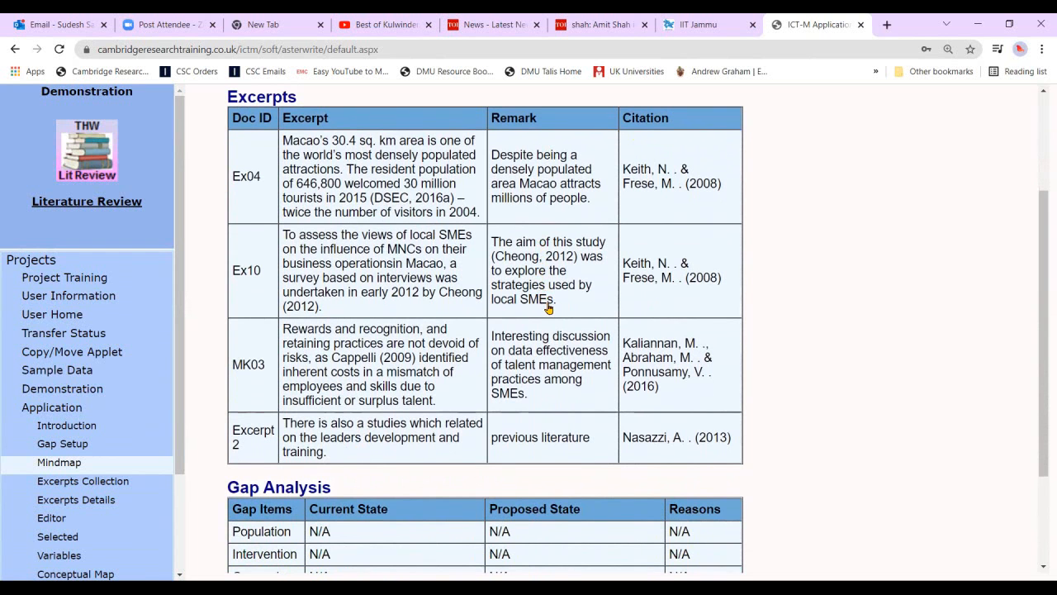
scroll(550, 300, up, 1)
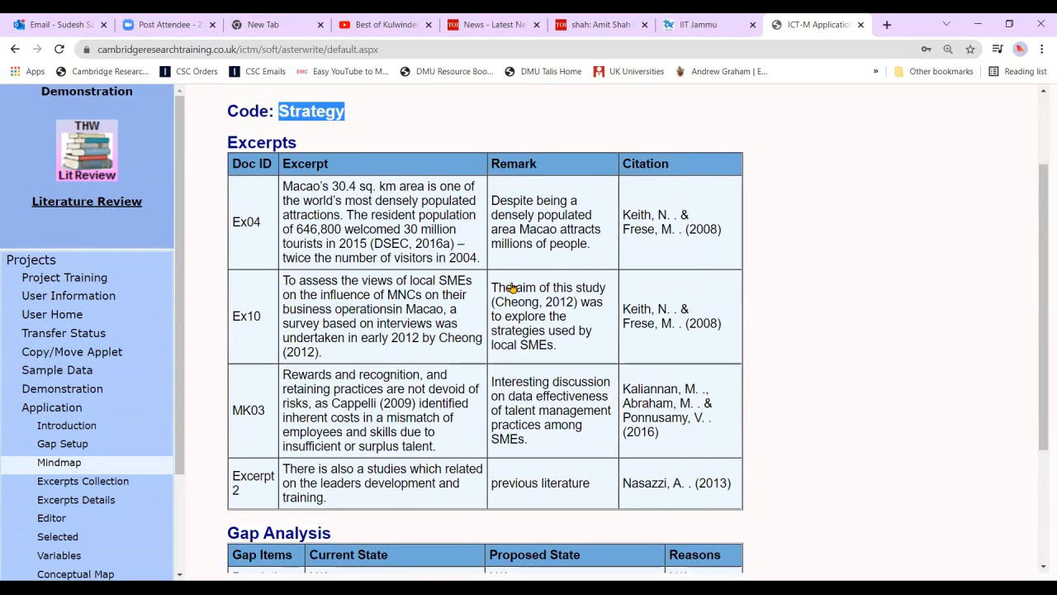
scroll(512, 288, down, 3)
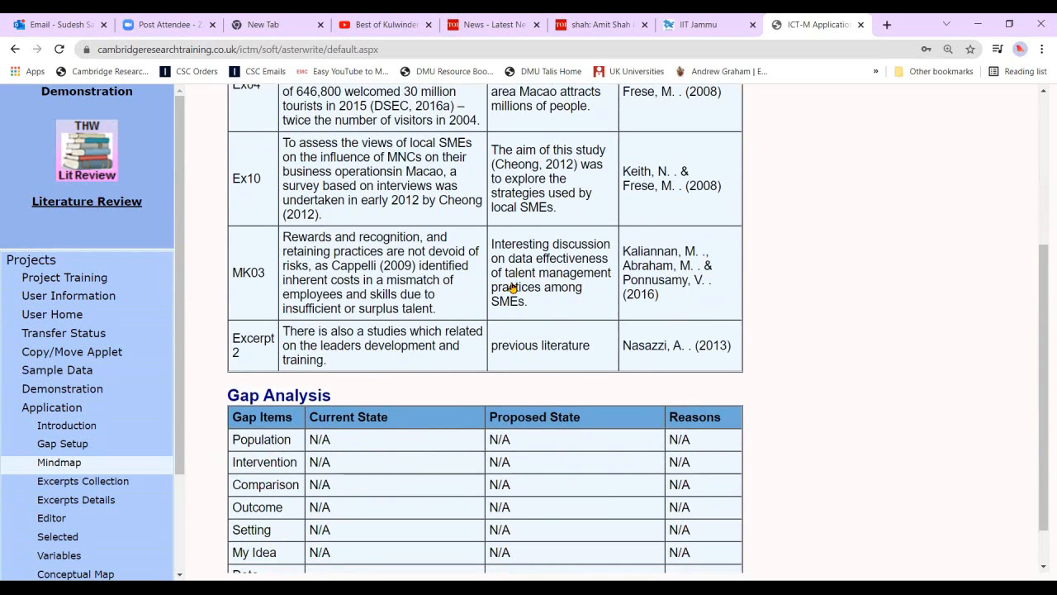
scroll(512, 288, up, 2)
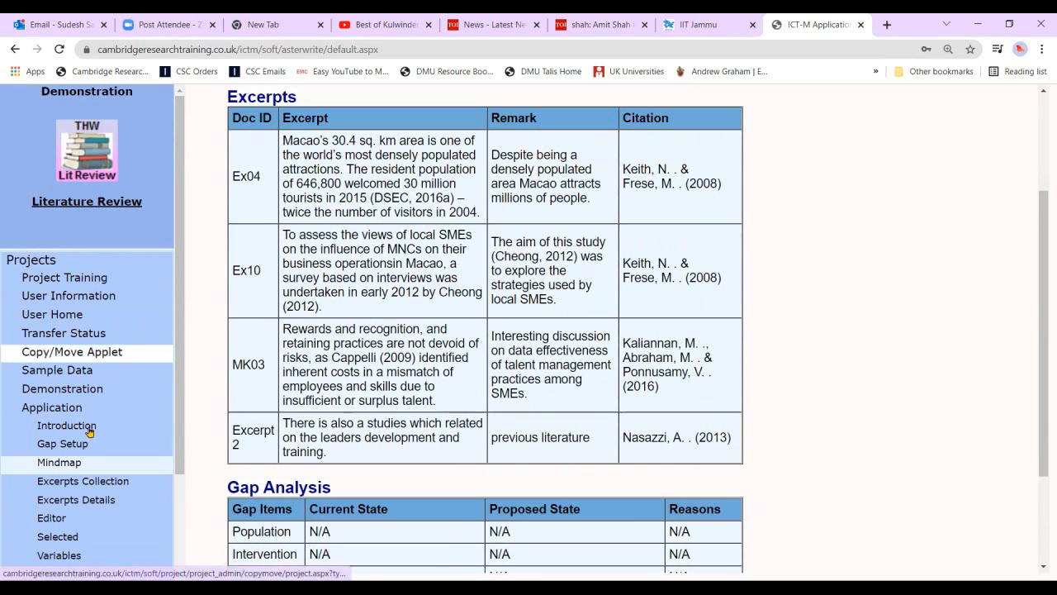
Open the placeholder paragraph "text" for editing in the Literature Review editor and show its related excerpts.
click(67, 444)
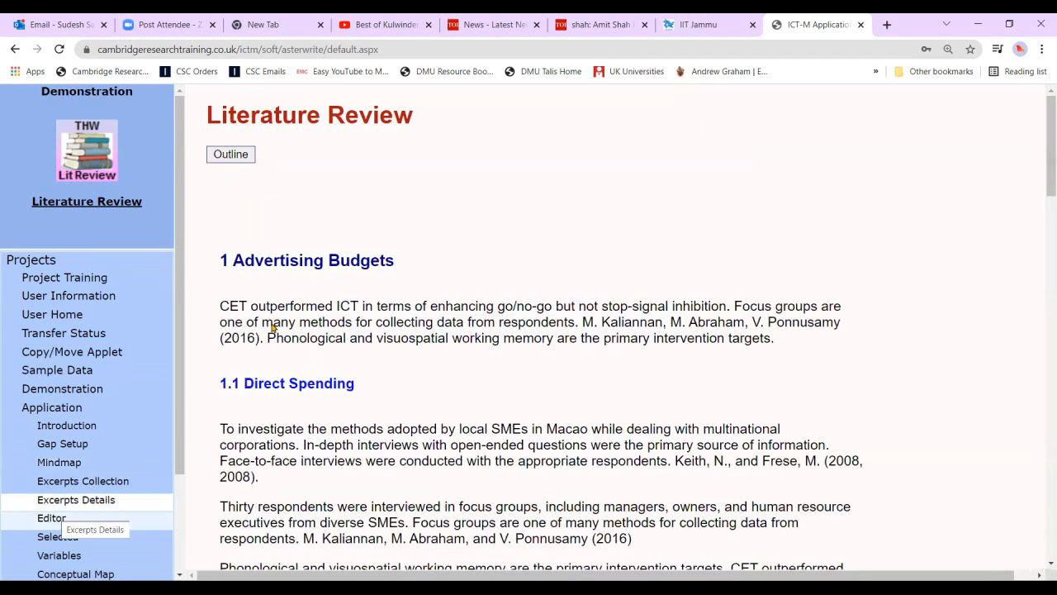
scroll(271, 329, down, 10)
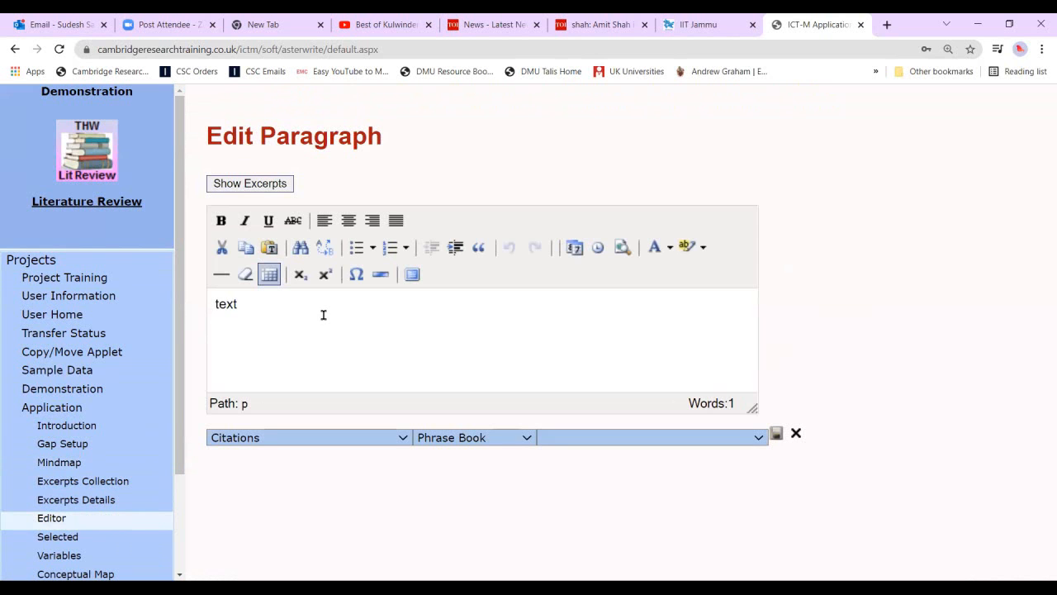
click(249, 182)
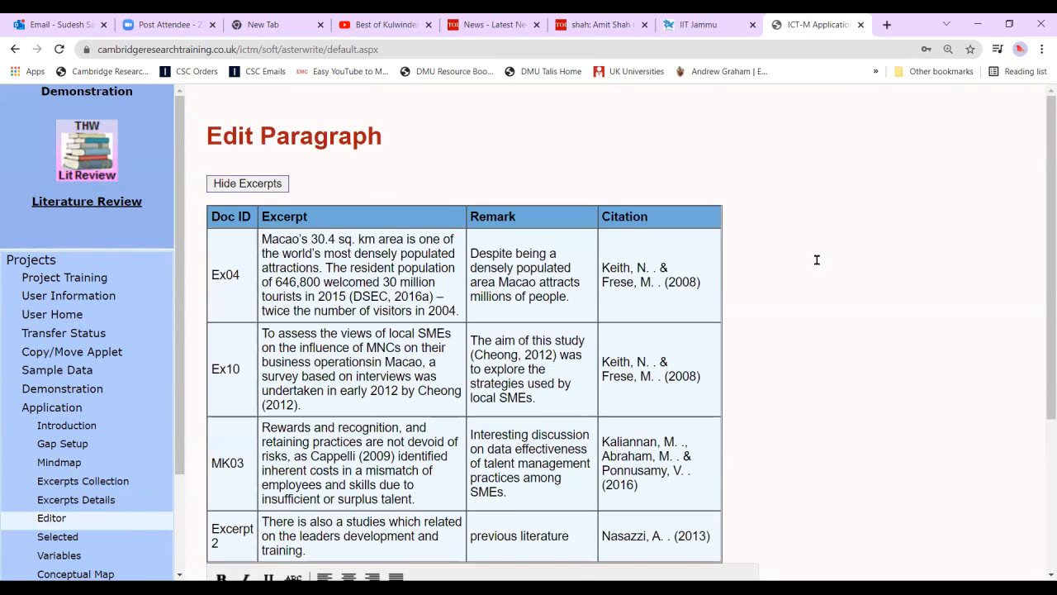
scroll(817, 260, down, 1)
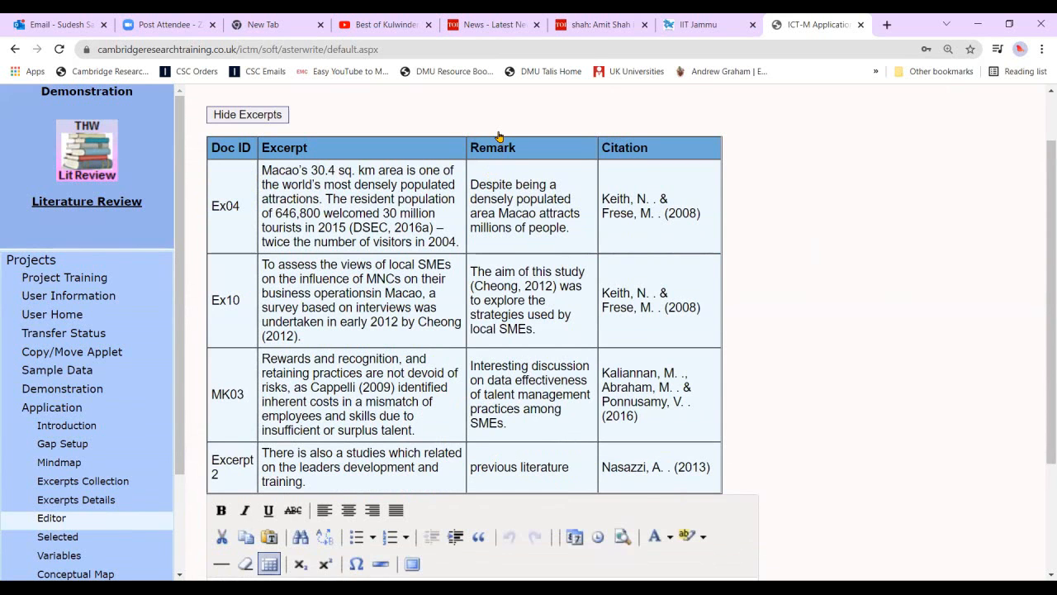
Replace the placeholder "text" with "As per the matter of Strategy, it would seem that studies by".
scroll(499, 138, down, 1)
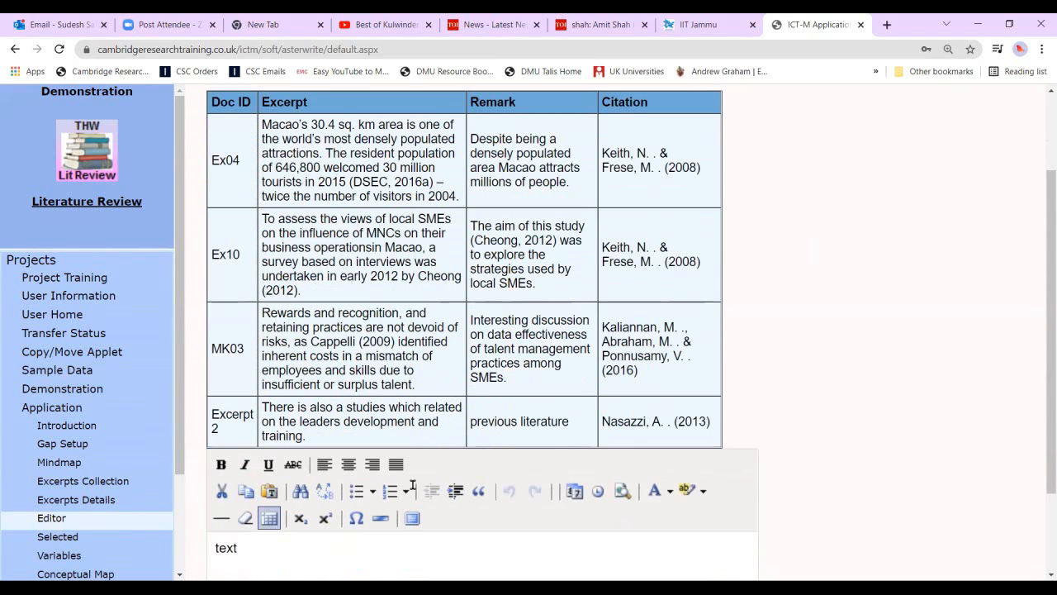
scroll(631, 526, down, 1)
double_click(633, 526)
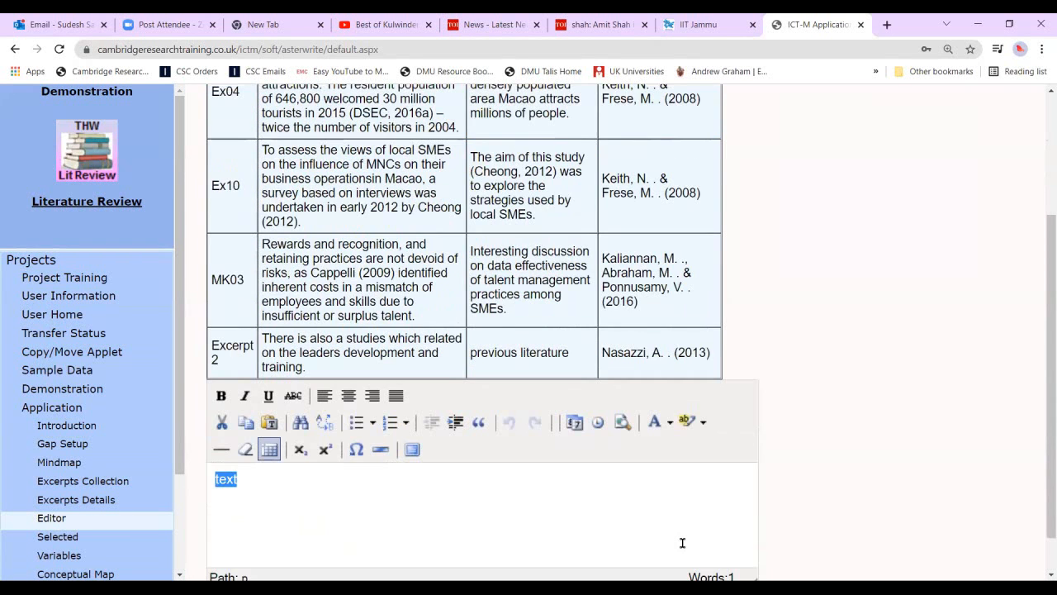
text(As per the matter of strategyu)
key(BackSpace)
key(BackSpace)
key(BackSpace)
key(BackSpace)
key(BackSpace)
key(BackSpace)
key(BackSpace)
key(BackSpace)
key(BackSpace)
text(Strag)
key(BackSpace)
text(tegy, it )
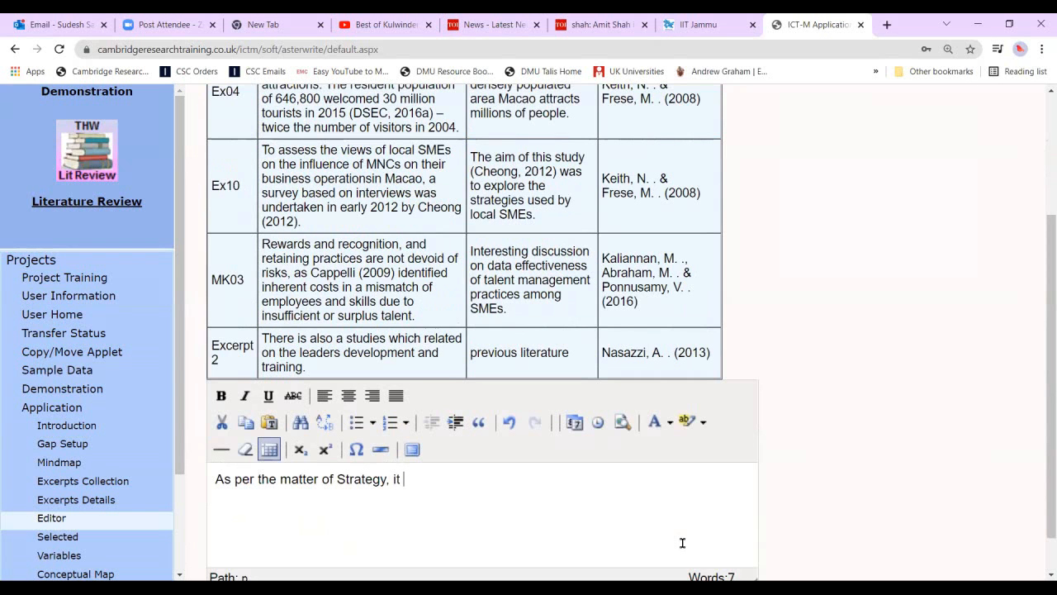
text(would seem that studies by)
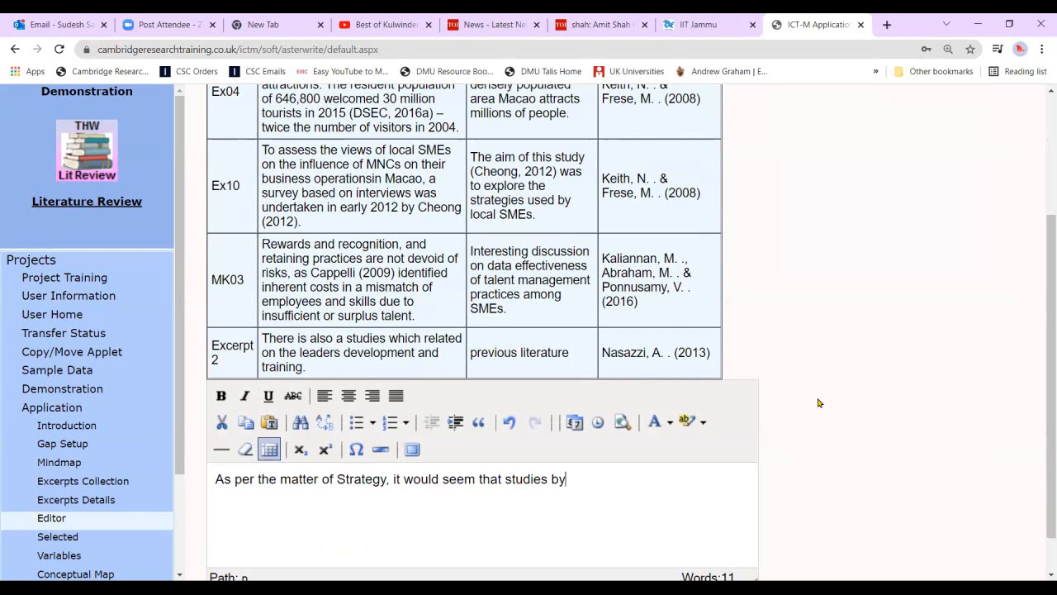
Insert the 2008 citation belonging to excerpts Ex04 and Ex10 after "studies by", in the form with only the year in parentheses.
scroll(818, 402, up, 3)
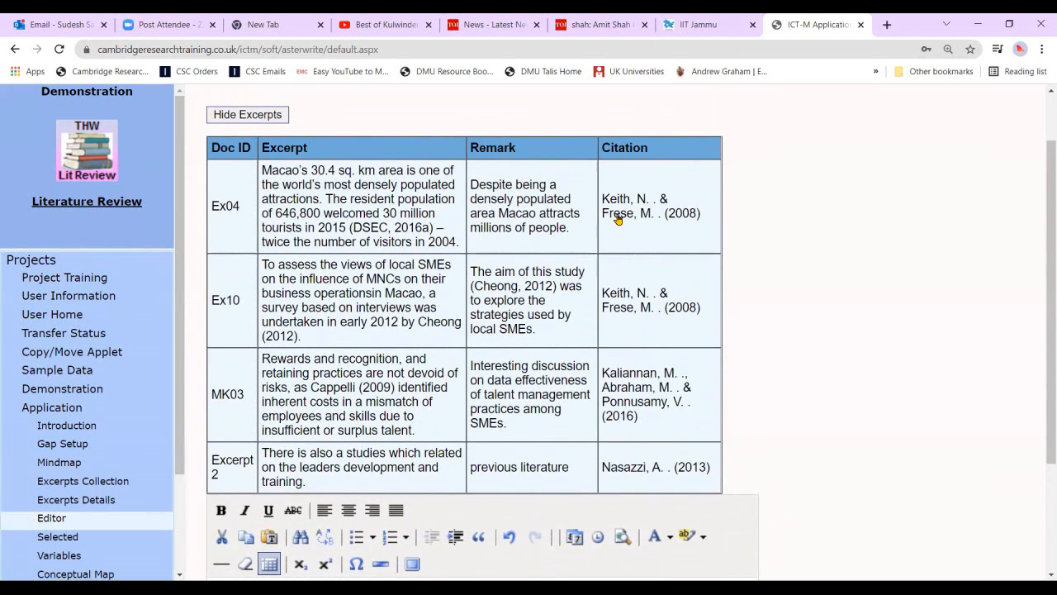
scroll(615, 215, down, 2)
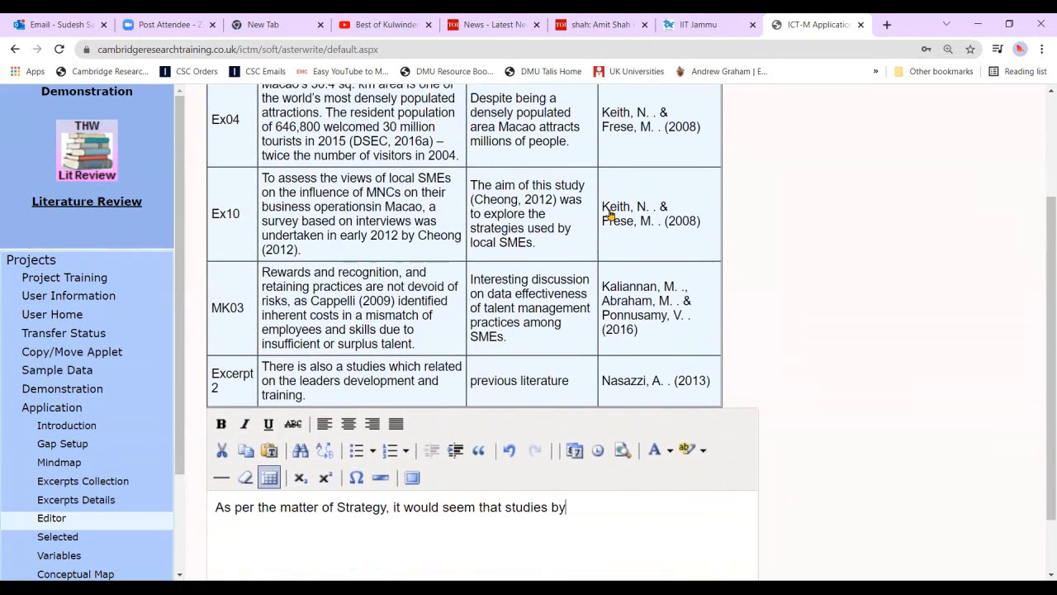
scroll(570, 372, down, 1)
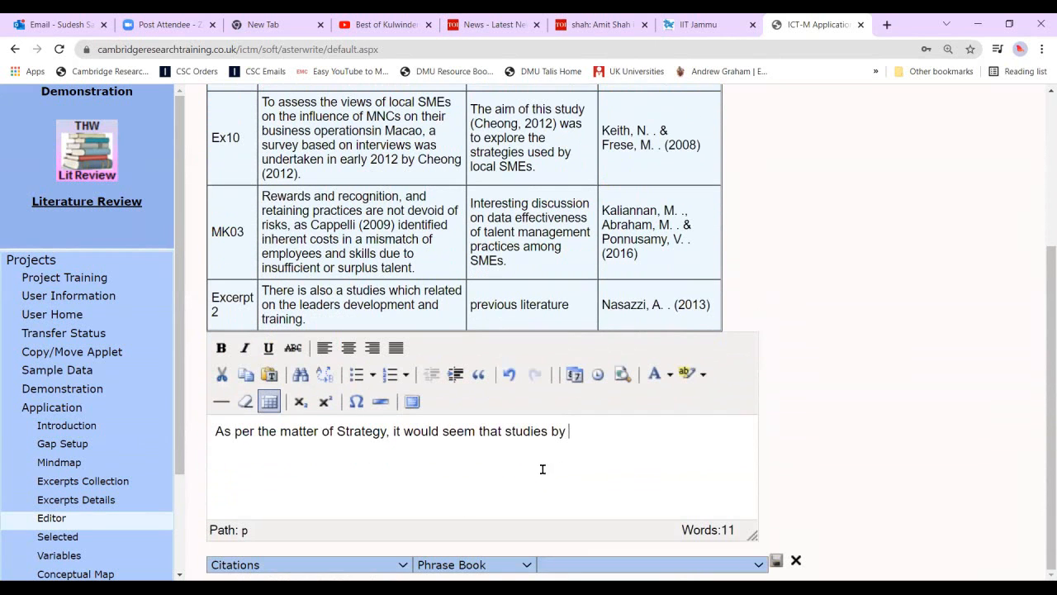
click(403, 565)
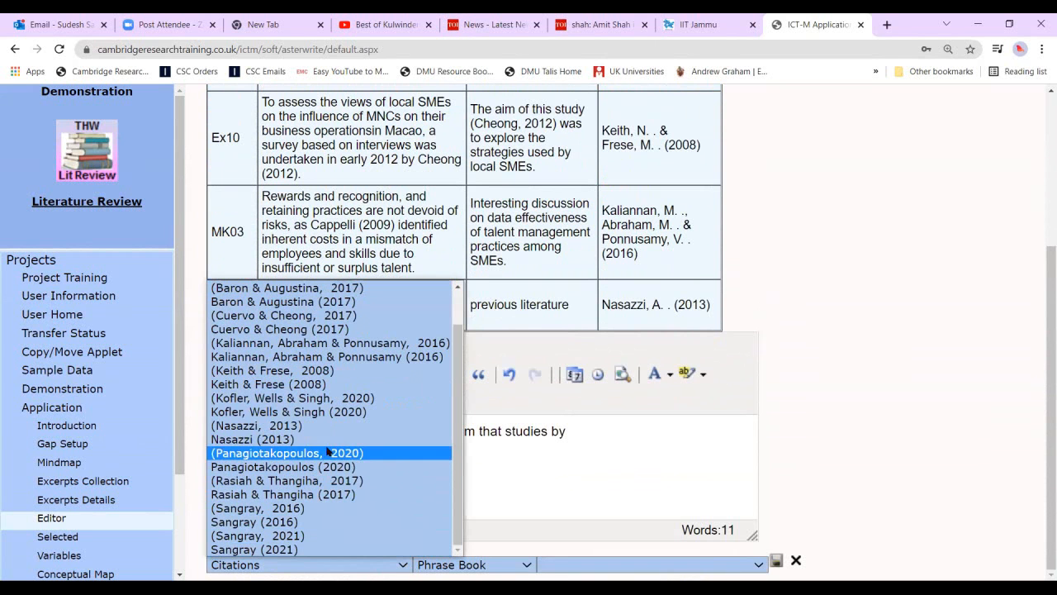
click(284, 384)
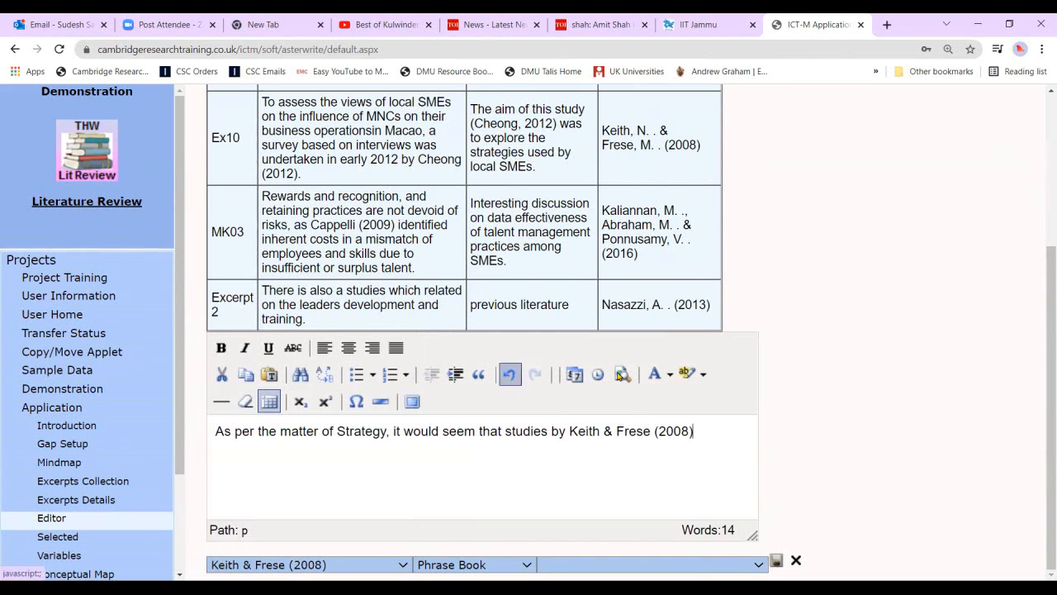
Continue the sentence after the 2008 citation with "showed that areas that are densly populated attract many visitior".
scroll(789, 248, up, 3)
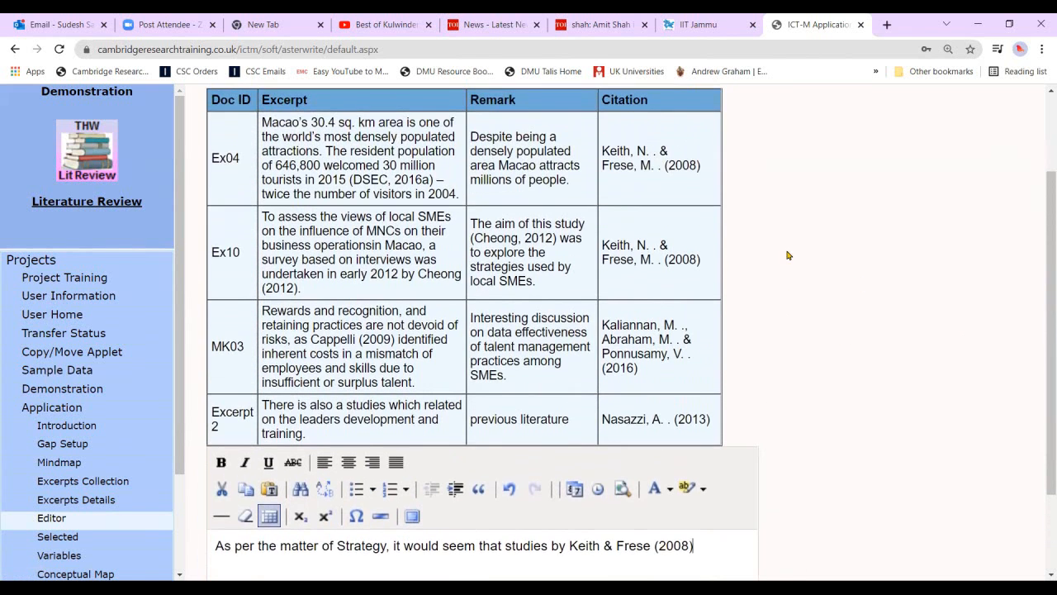
scroll(851, 304, down, 3)
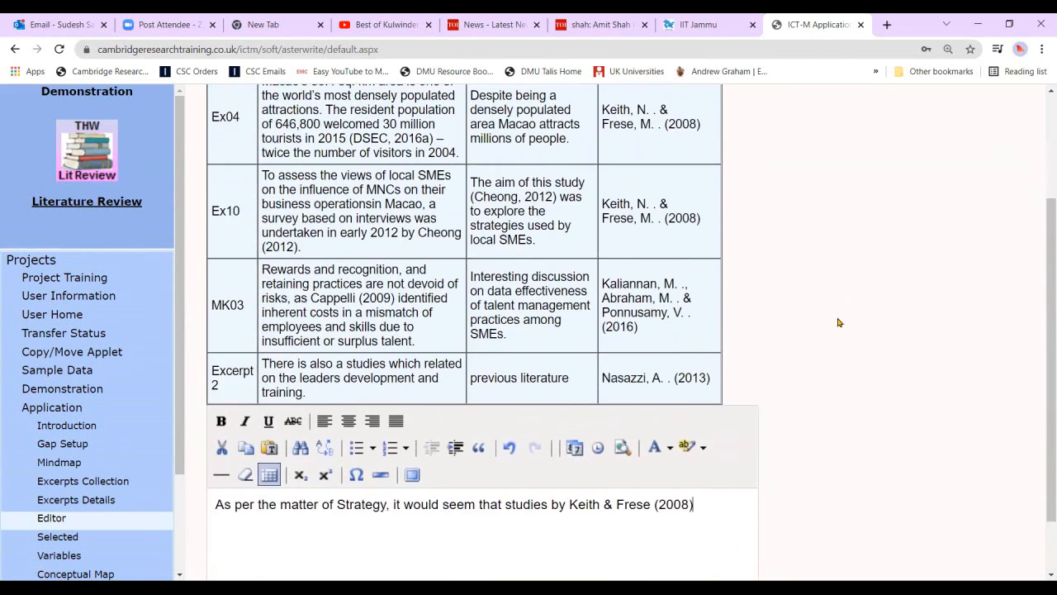
scroll(705, 255, up, 4)
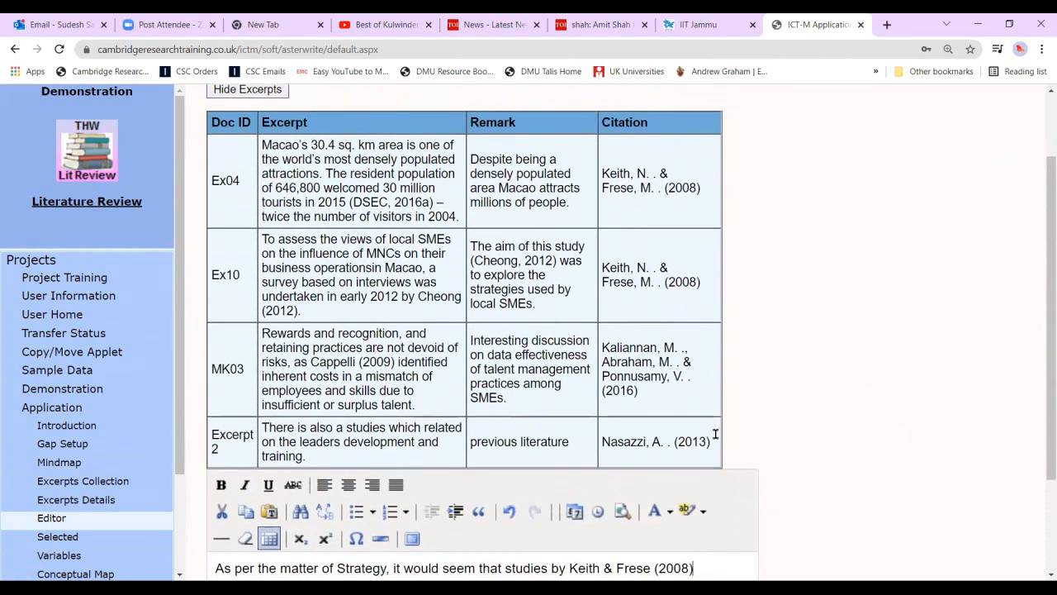
scroll(714, 429, down, 4)
text(tt)
key(BackSpace)
key(BackSpace)
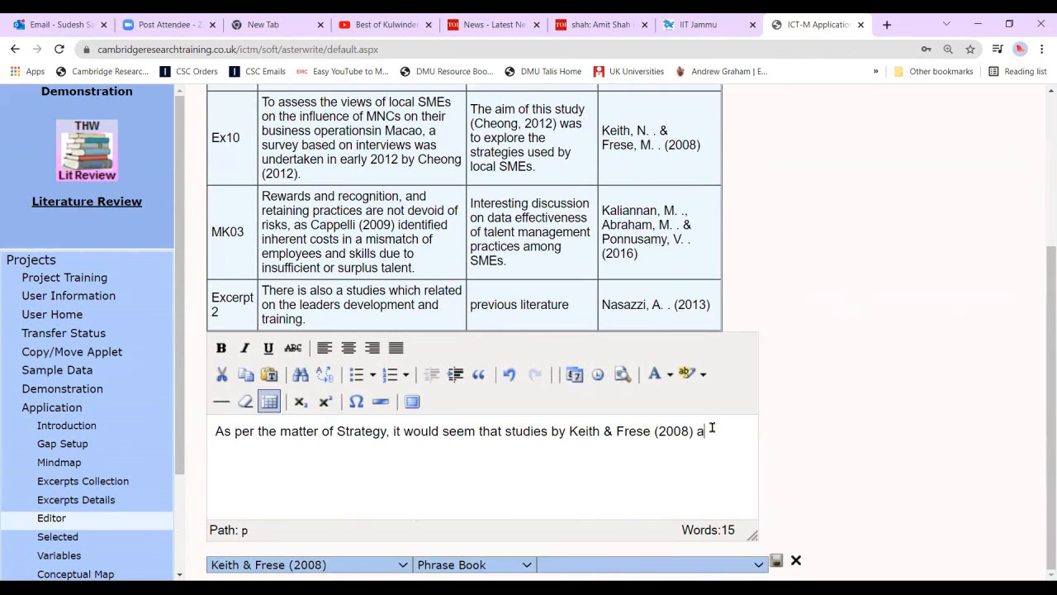
text(showed that areas that are densly populat)
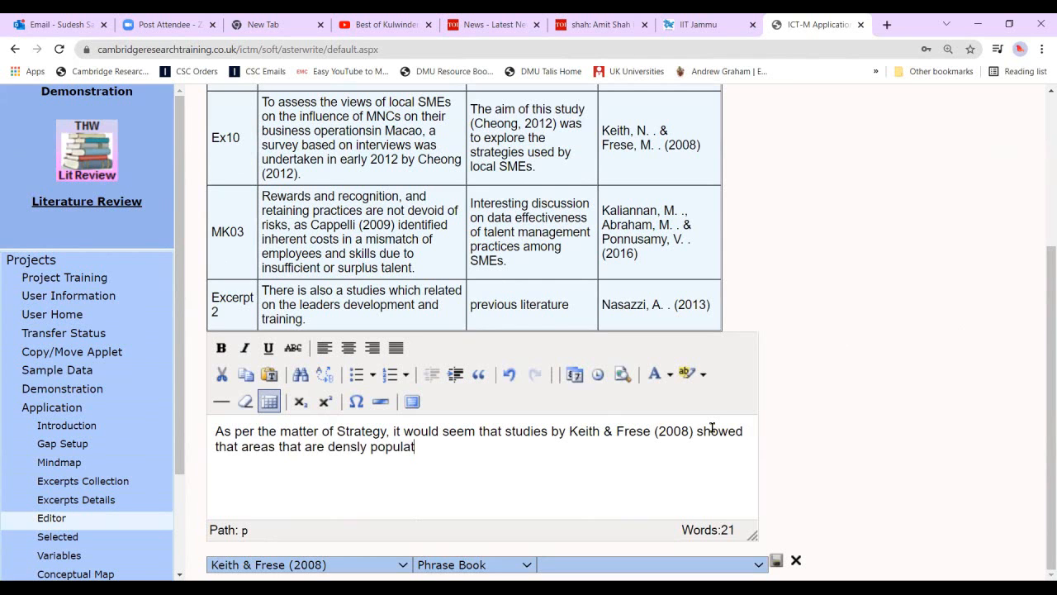
text(ed acc)
key(BackSpace)
key(BackSpace)
text(ttract many visitior)
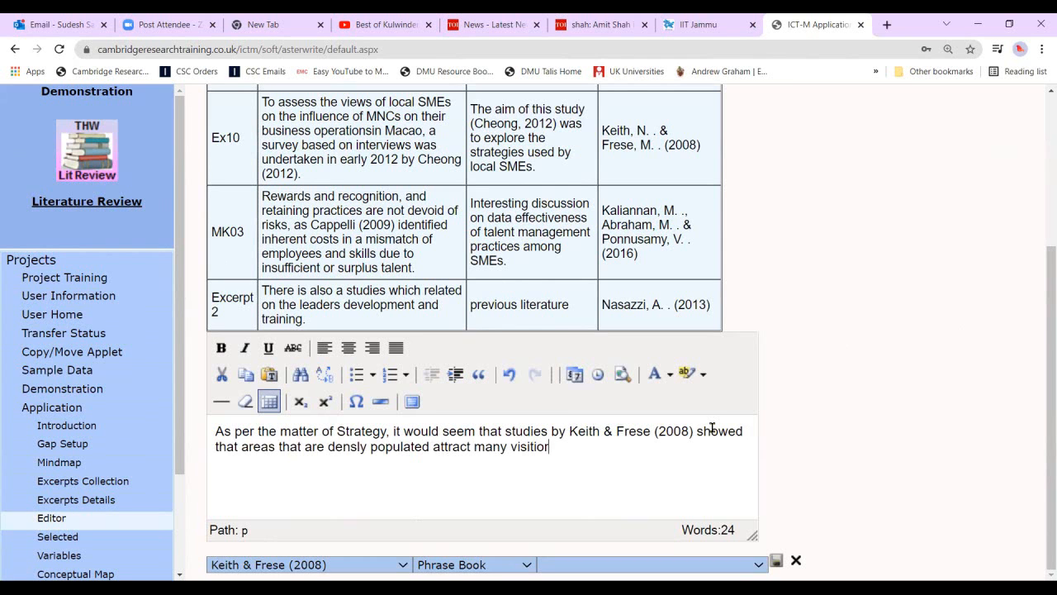
End the sentence as "visitiors." and begin another with "Studies by" and excerpt MK03's 2016 citation, only the year in parentheses.
text(s.  Studies by)
click(318, 564)
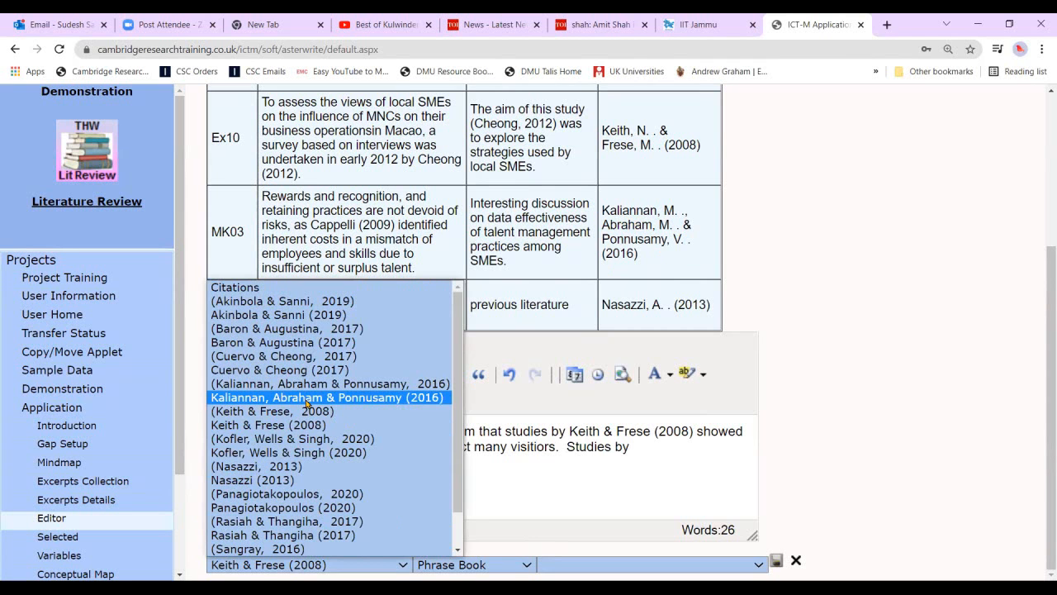
click(306, 399)
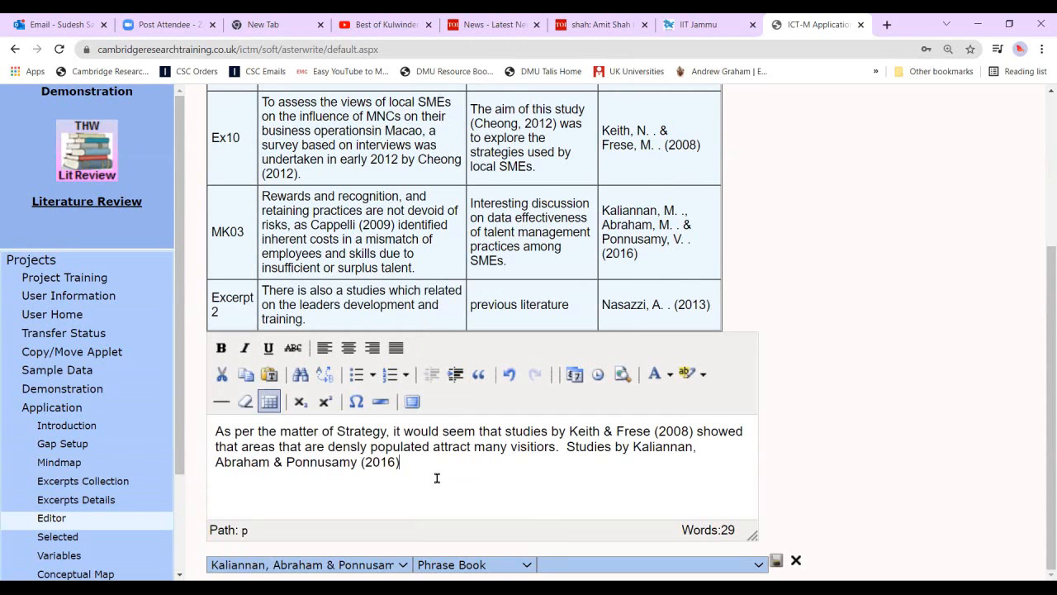
Add "showedt that" after the 2016 citation and check the remark for excerpt MK03.
text(showedt hat)
key(BackSpace)
key(BackSpace)
key(BackSpace)
text(that)
scroll(522, 240, up, 2)
scroll(524, 248, up, 1)
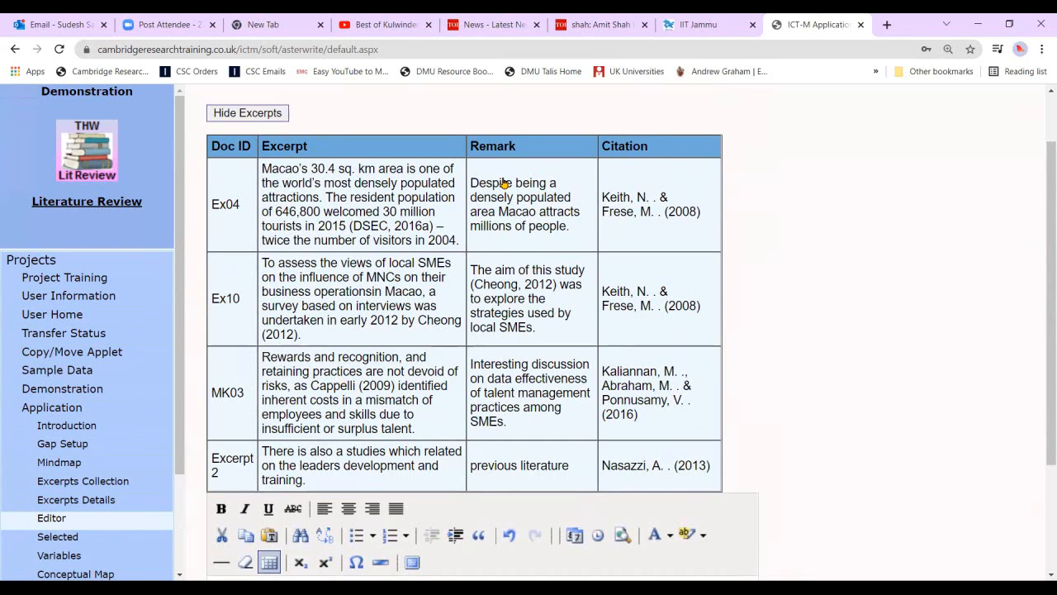
scroll(501, 363, down, 2)
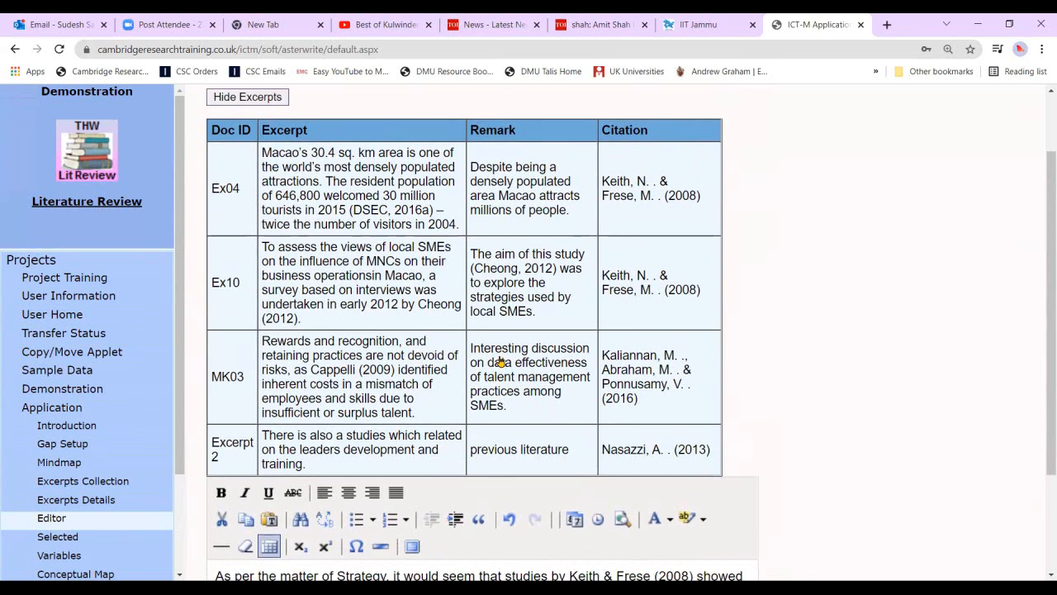
scroll(500, 347, down, 1)
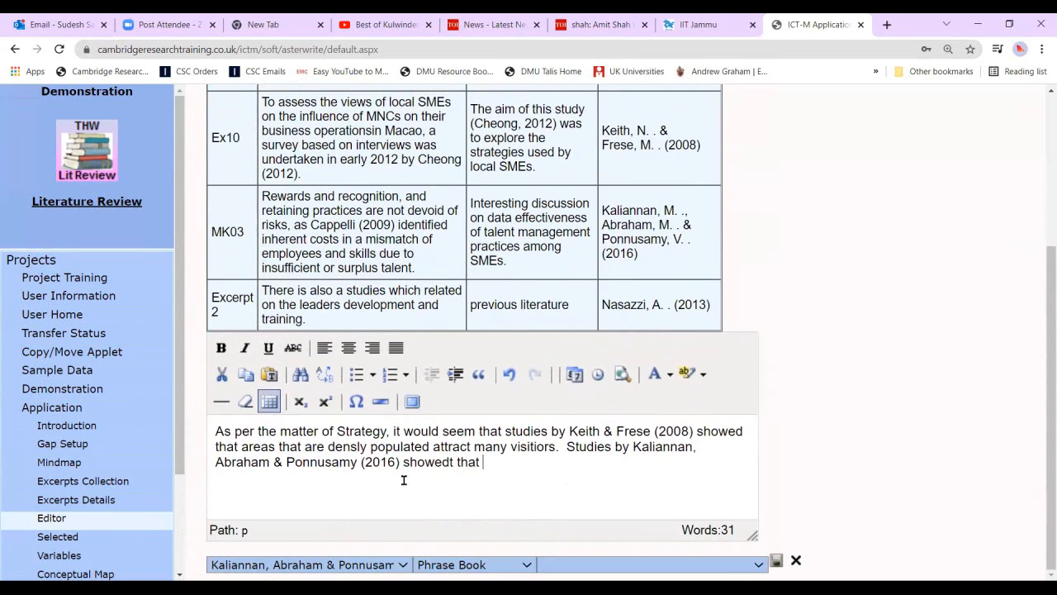
Replace "showedt that" with "presented an interesting discussion on data effectiveness.".
drag(410, 463, 485, 464)
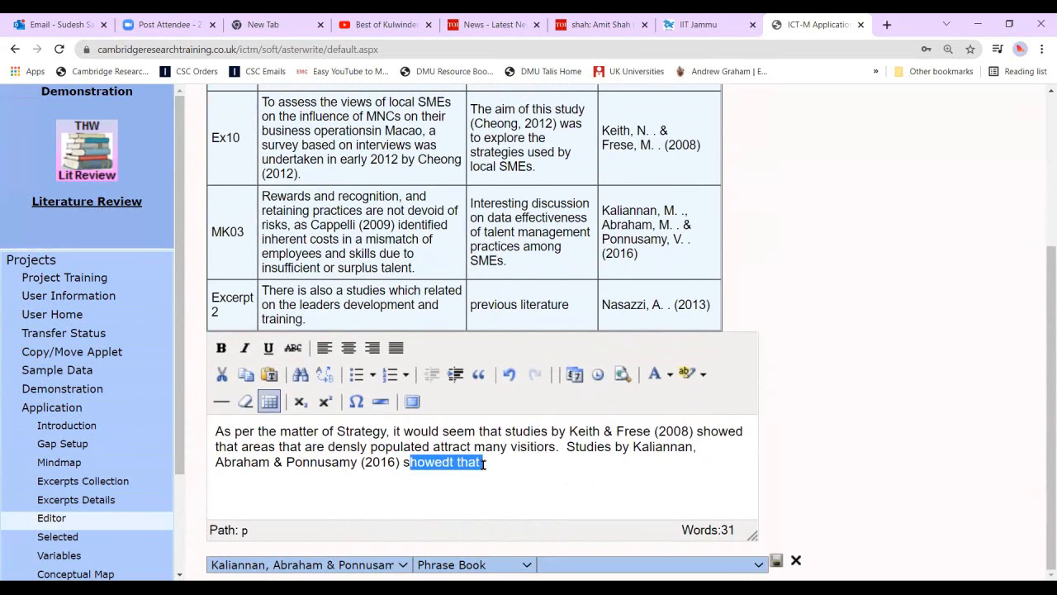
key(BackSpace)
key(BackSpace)
text(presented an interesting discussion on d)
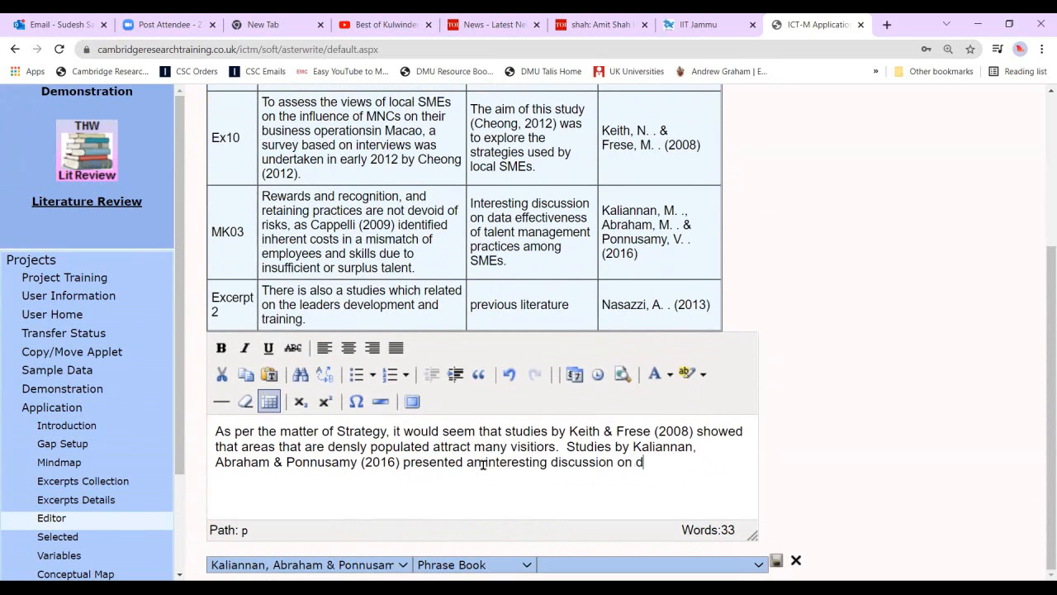
text(ata effectiveness)
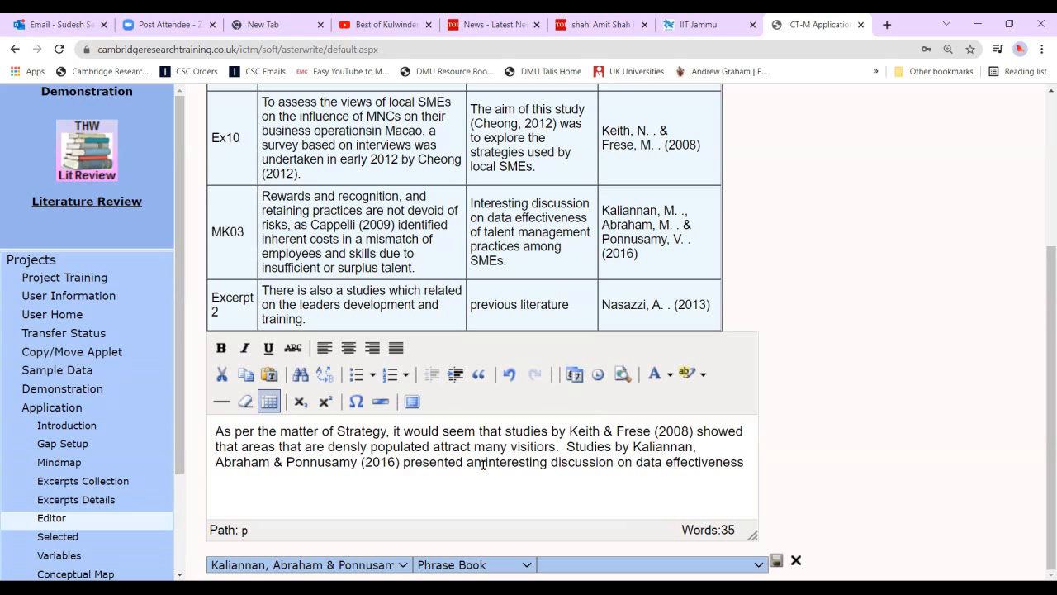
text(.)
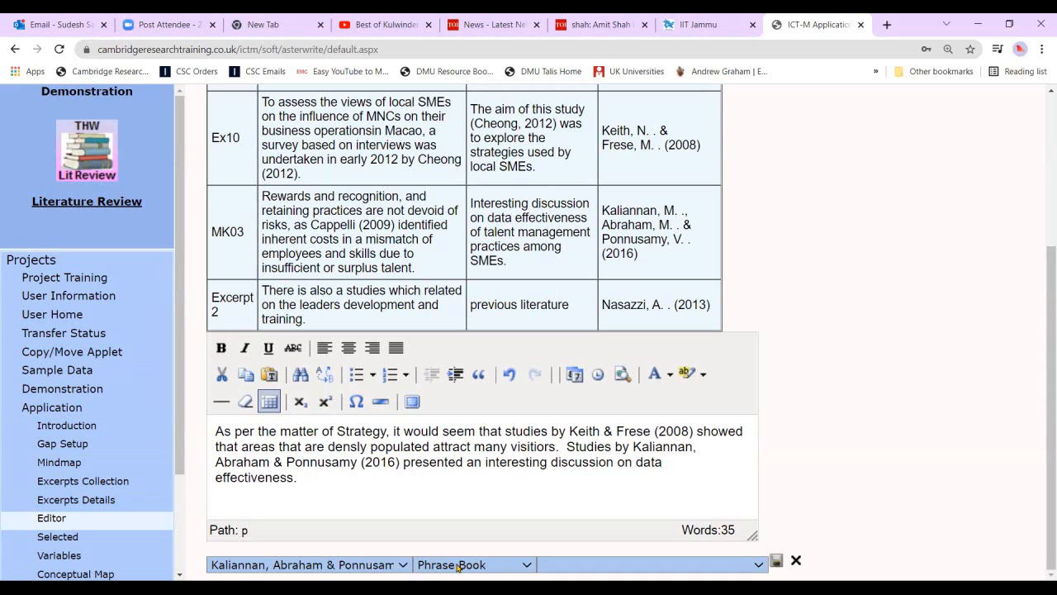
Choose the phrase book category "LitReview: Researcher perception".
click(458, 564)
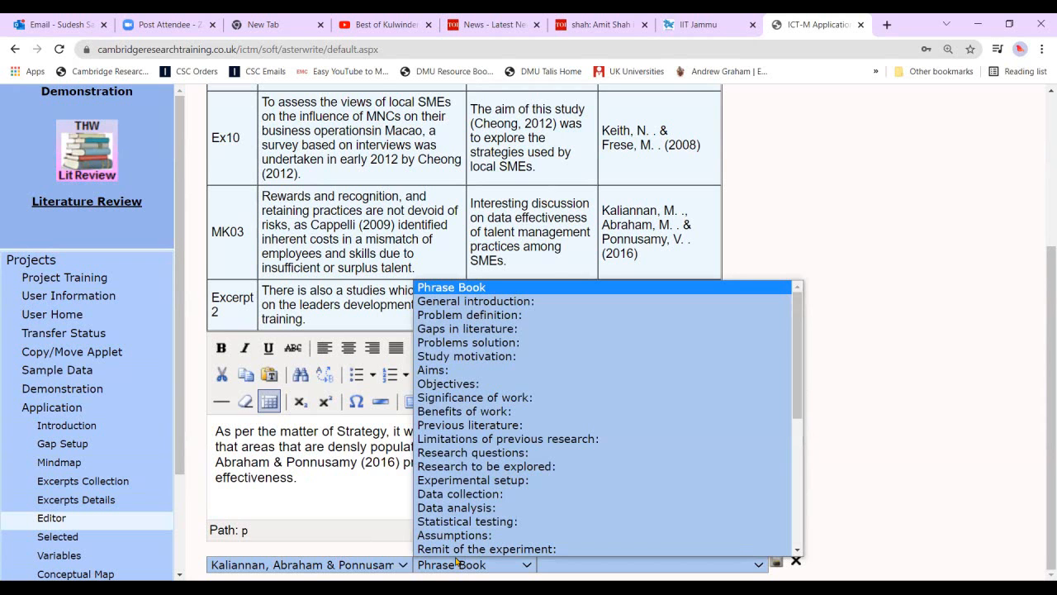
scroll(458, 528, down, 1)
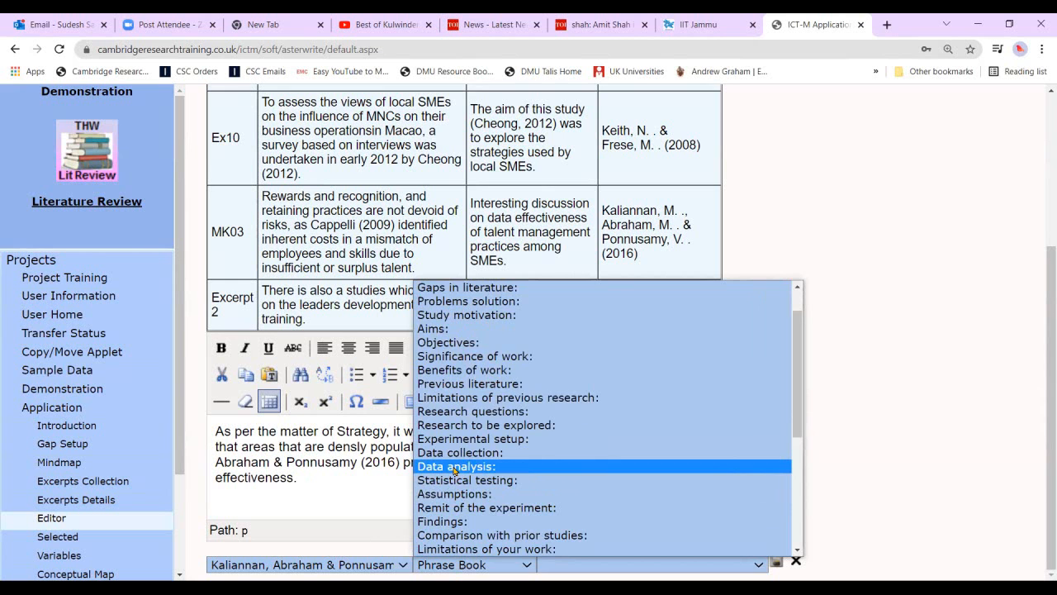
scroll(454, 470, up, 1)
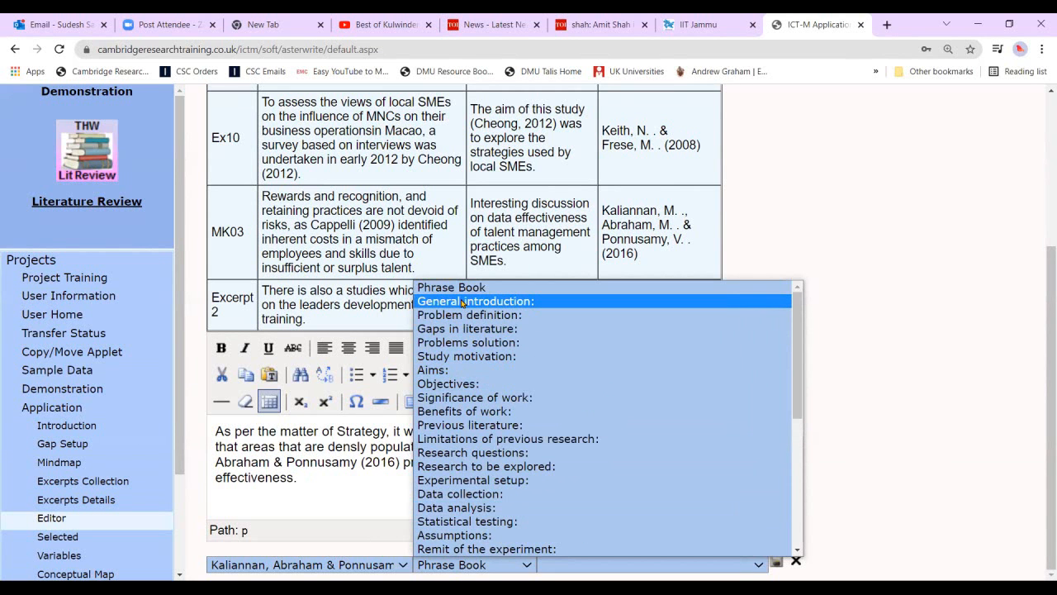
scroll(468, 353, down, 7)
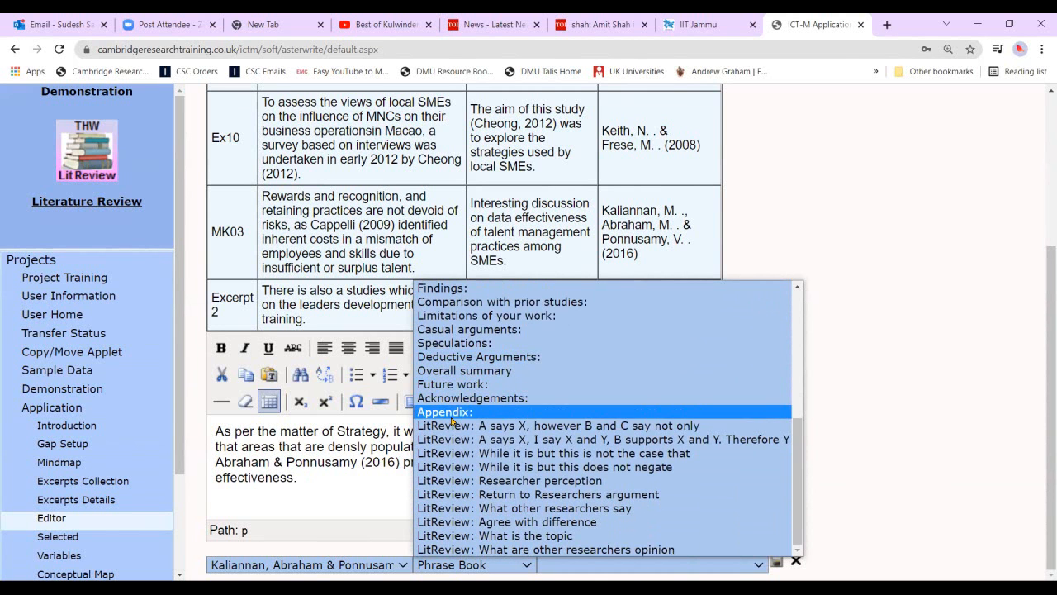
click(446, 481)
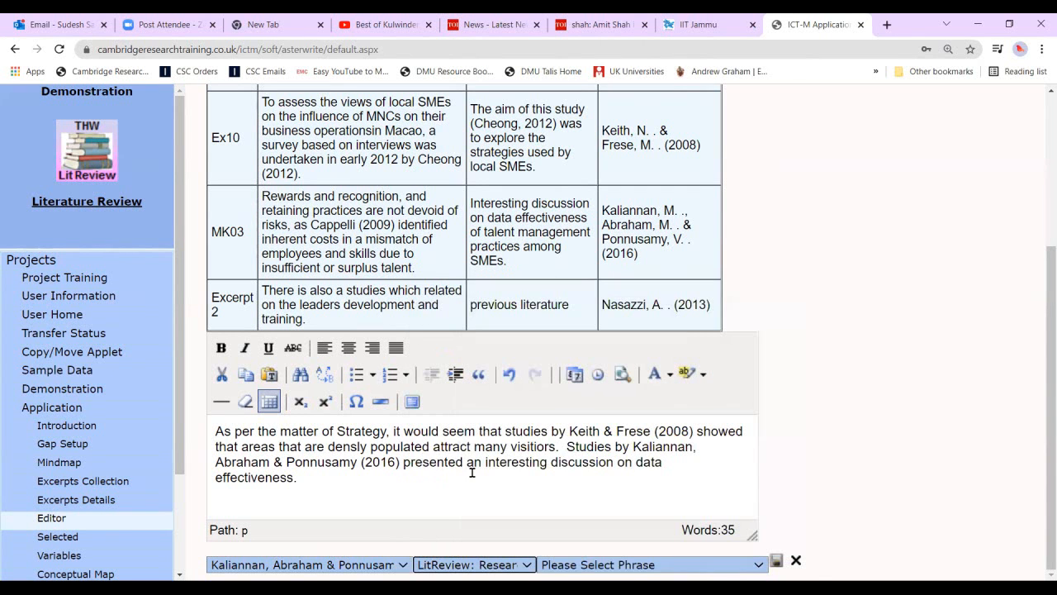
Insert the phrase "While it is argued X..." at the paragraph's end and replace its "X..." with "that".
click(638, 563)
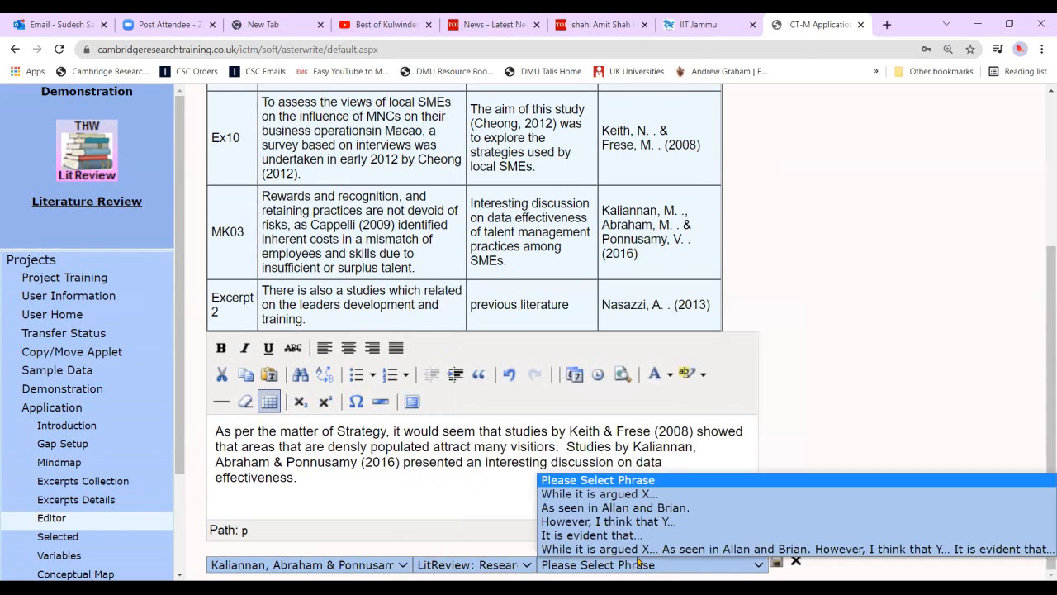
click(618, 494)
key(BackSpace)
key(BackSpace)
key(BackSpace)
key(BackSpace)
text(that)
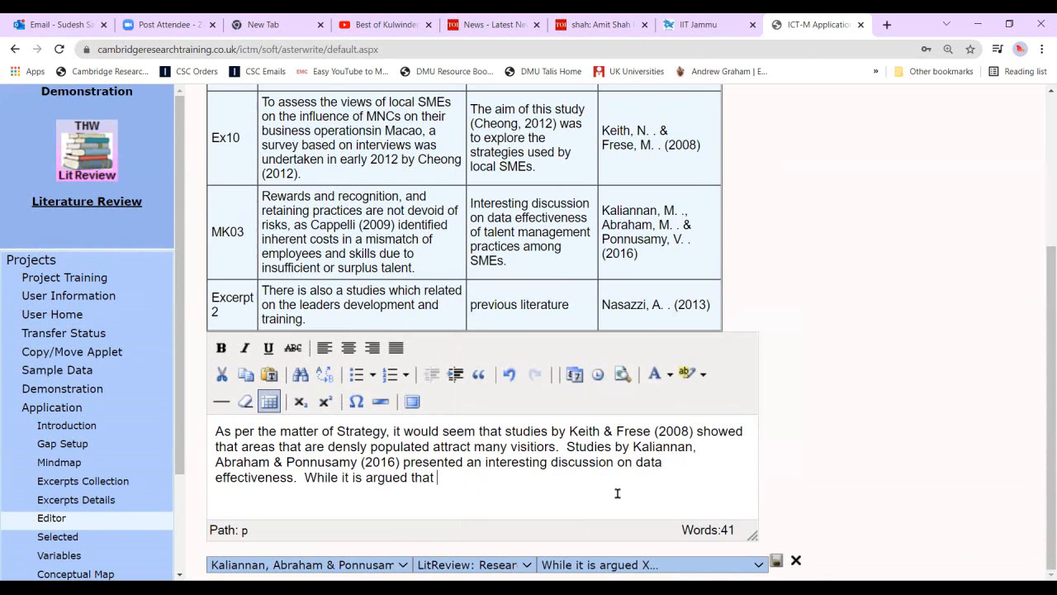
Insert the single-author 2020 citation with only the year in parentheses and follow it with "says that this is".
click(276, 564)
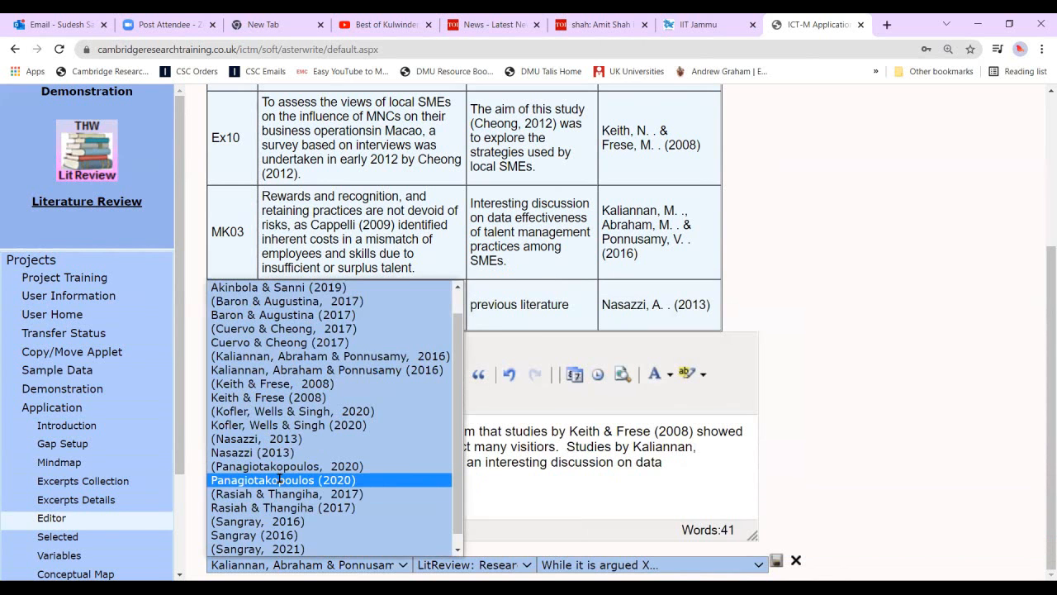
click(279, 479)
text(says that this is)
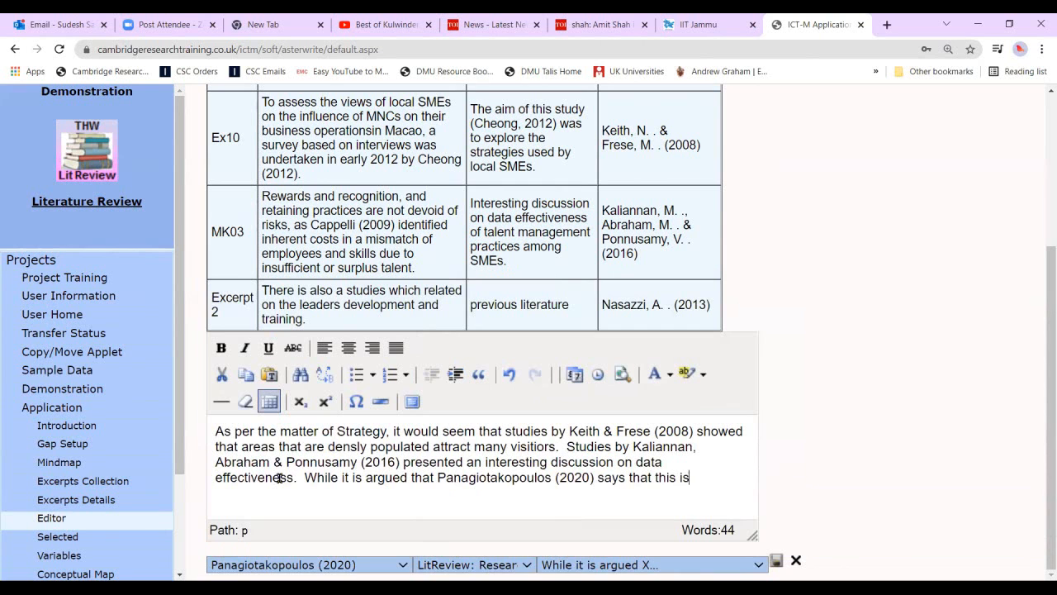
Continue the paragraph's last sentence with "a good result, studies by".
text( a good res)
text(u;t)
key(BackSpace)
key(BackSpace)
text(lt, st)
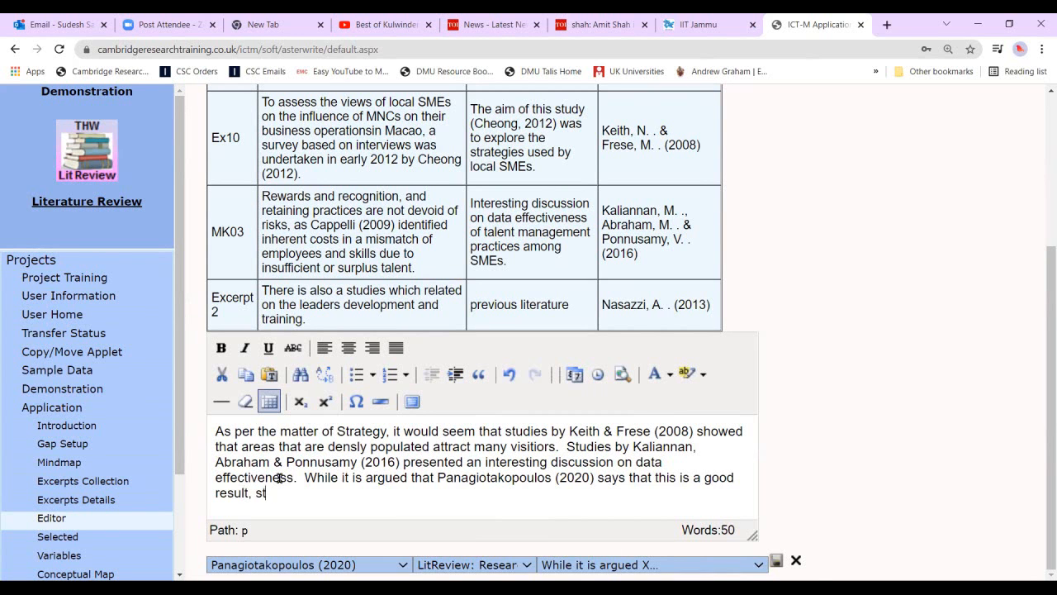
text(udies by)
Insert the two-author 2008 citation with only the year in parentheses, finish the sentence with "found the opposite." and save the paragraph.
click(269, 403)
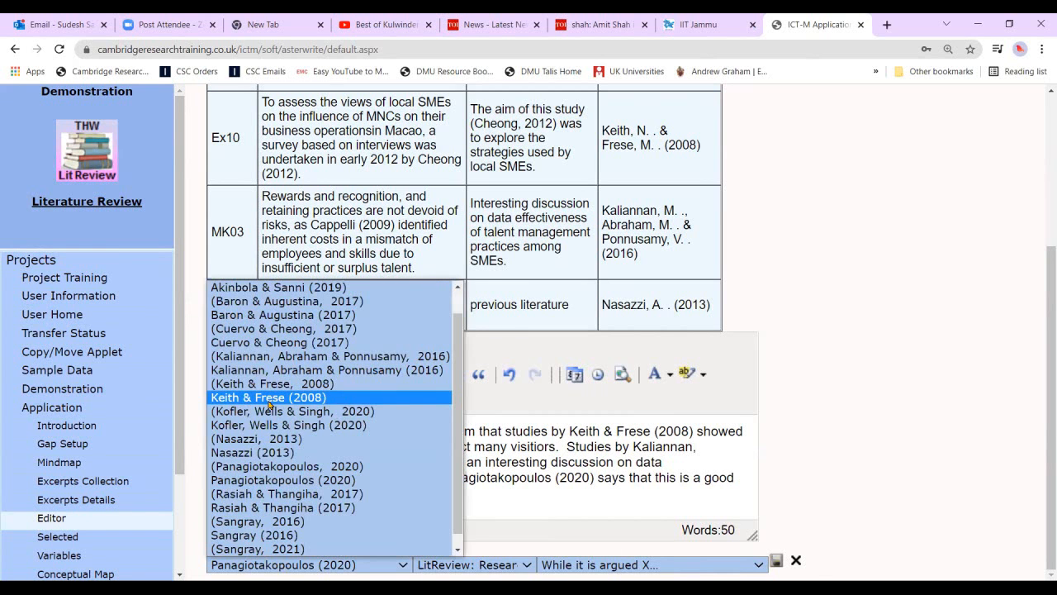
click(268, 398)
text(found the op)
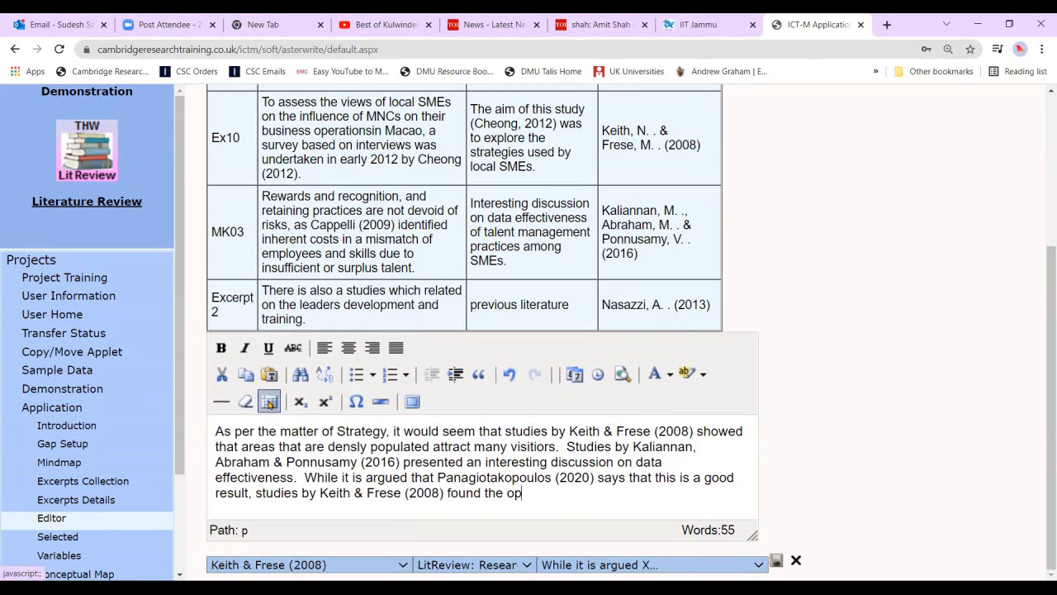
text(posite.)
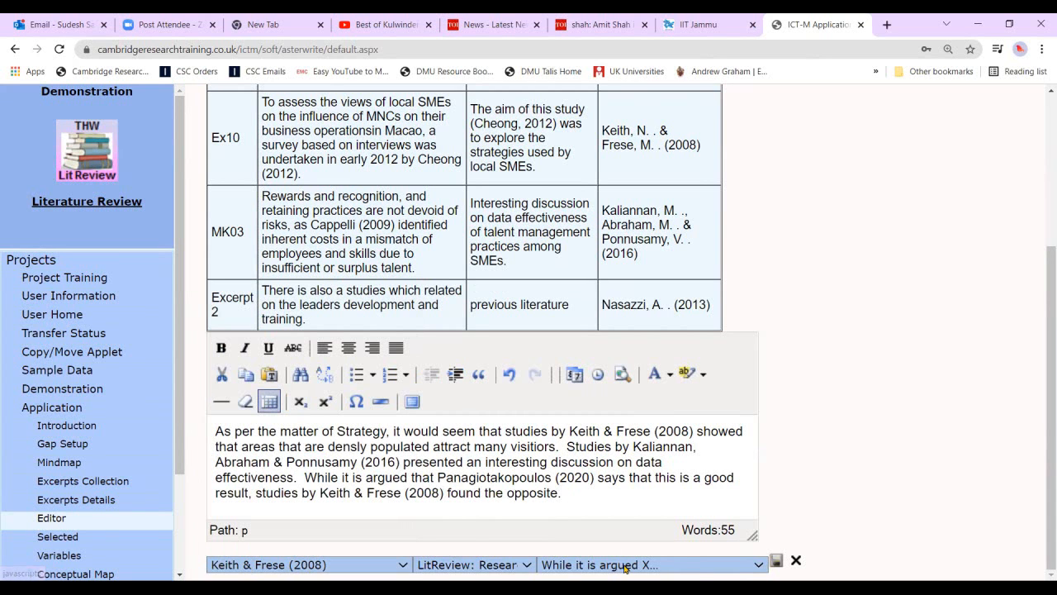
click(776, 561)
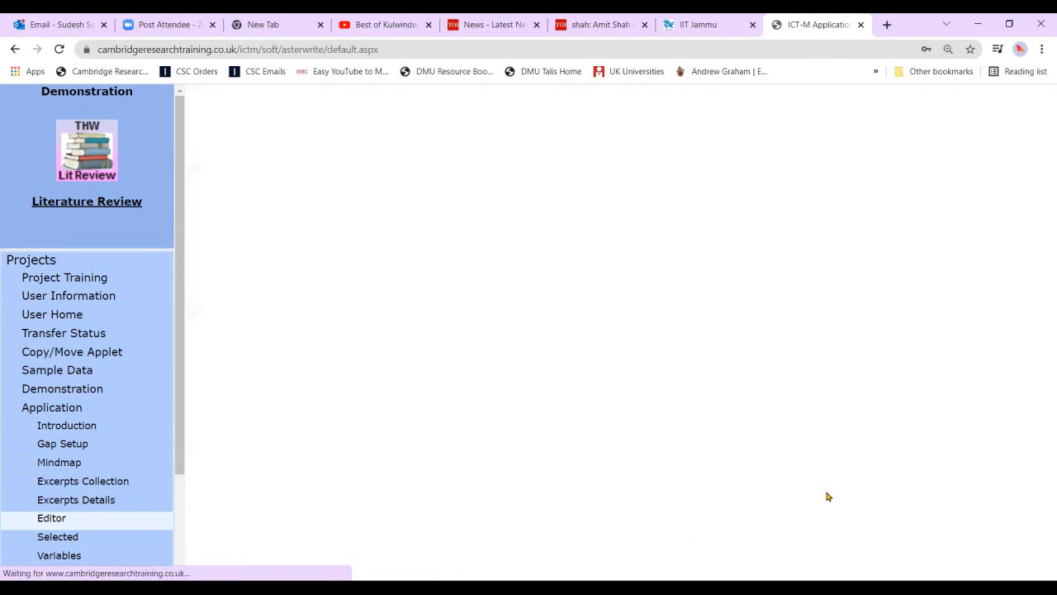
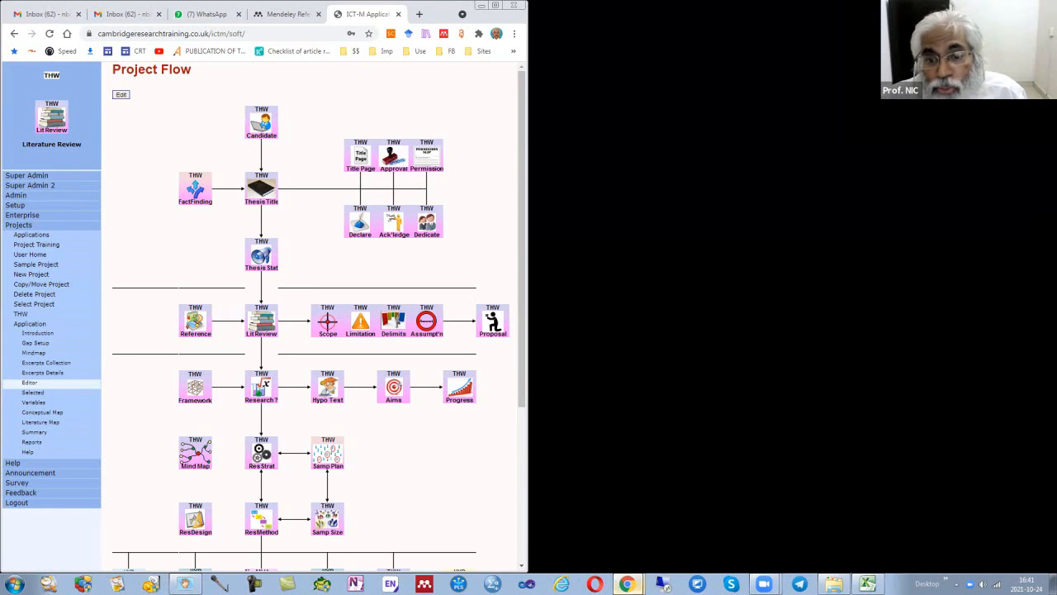
Open the Literature Review applet from the Project Flow and look through its Excerpts Collection, mind map and written review.
mouse_move(626, 585)
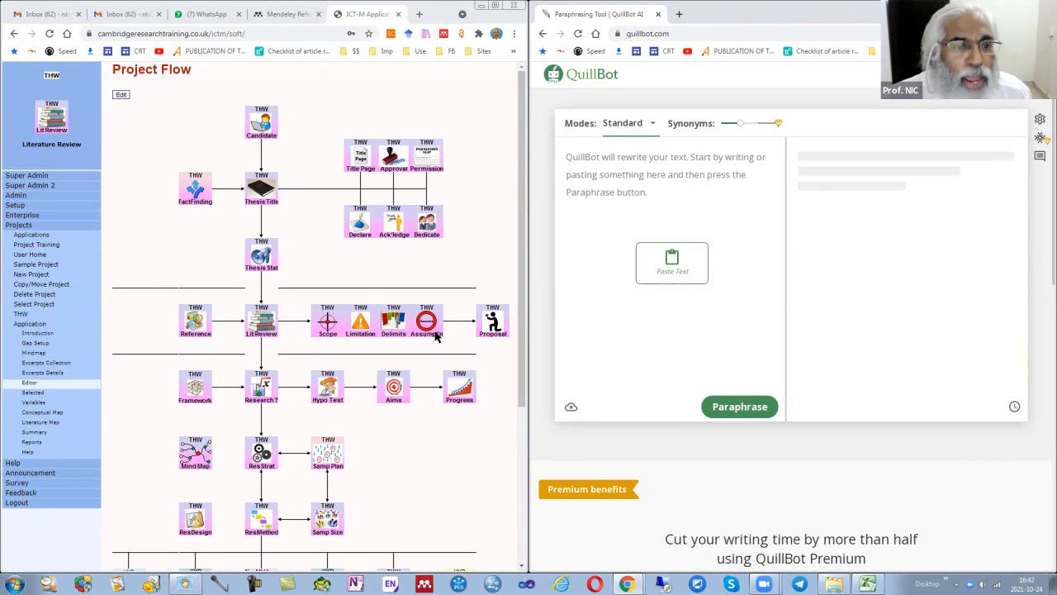
click(262, 331)
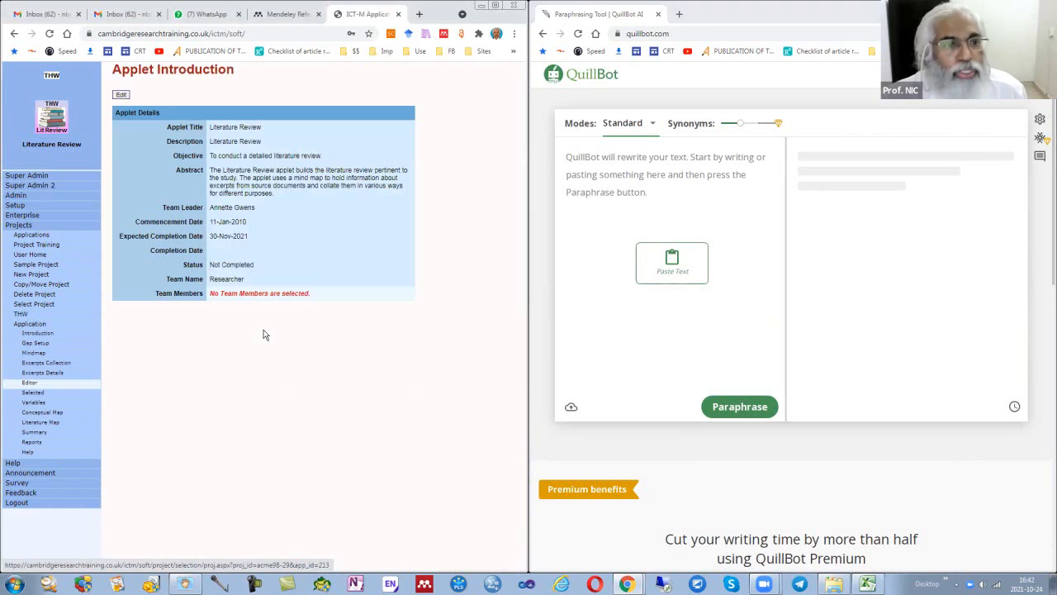
click(60, 365)
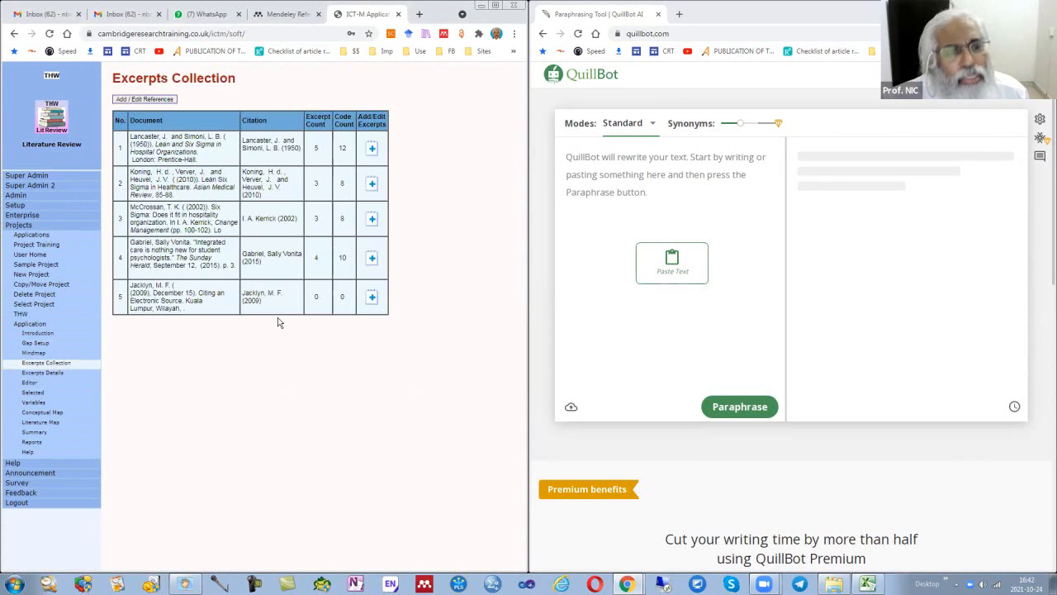
click(37, 354)
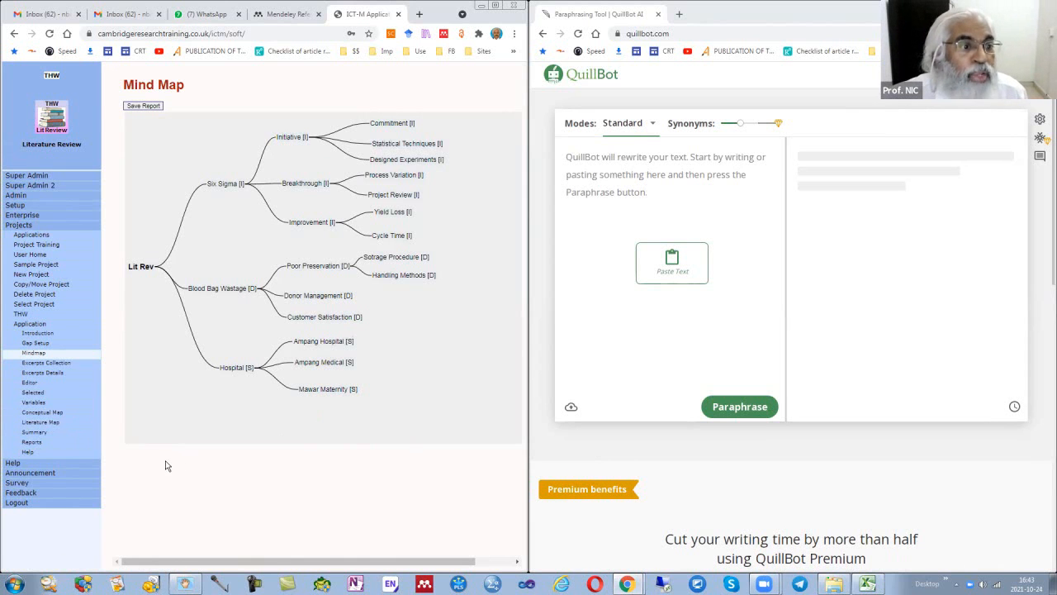
click(39, 386)
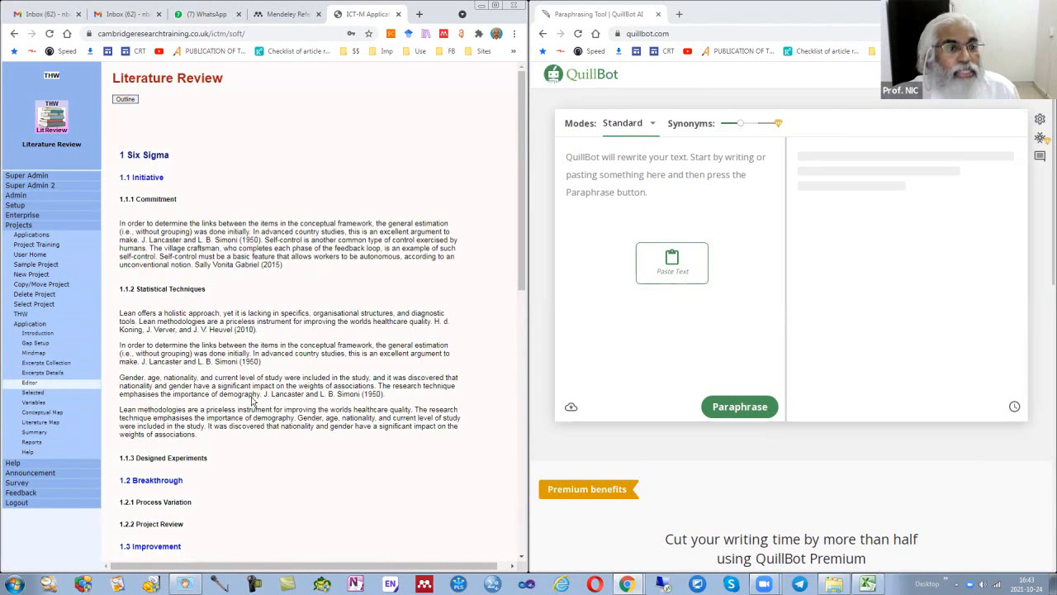
Return to the mind map at full window size and examine the excerpts coded to the Improvement node.
click(35, 355)
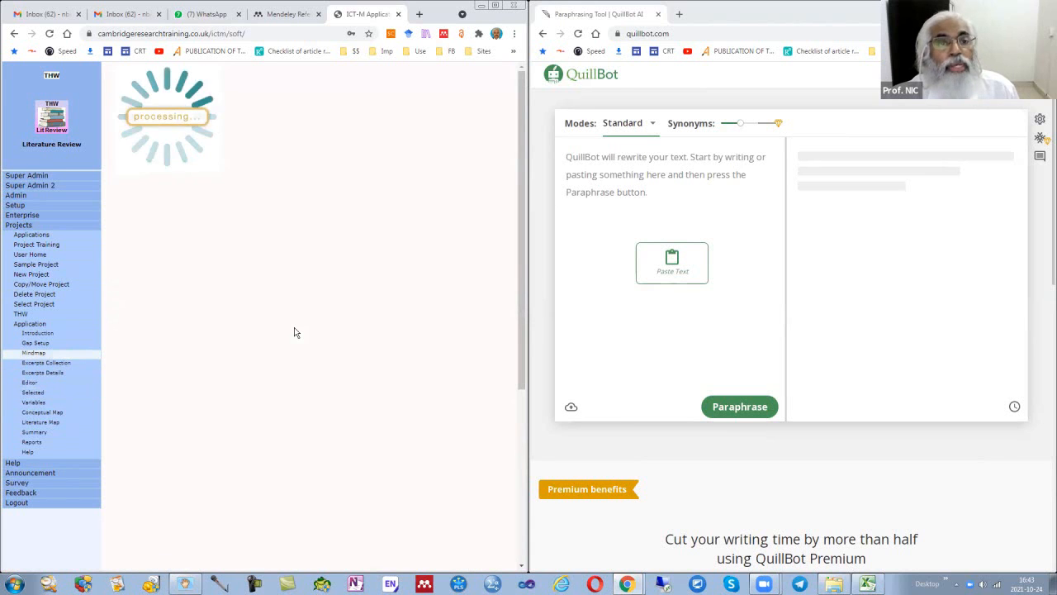
click(495, 6)
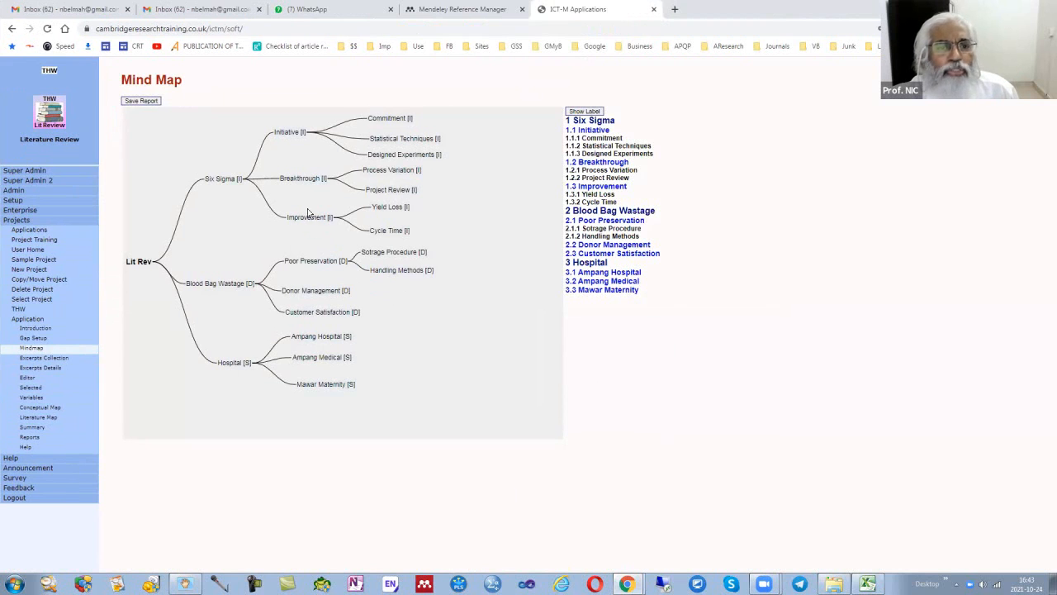
mouse_move(309, 212)
mouse_down()
mouse_move(298, 155)
mouse_move(310, 229)
mouse_up()
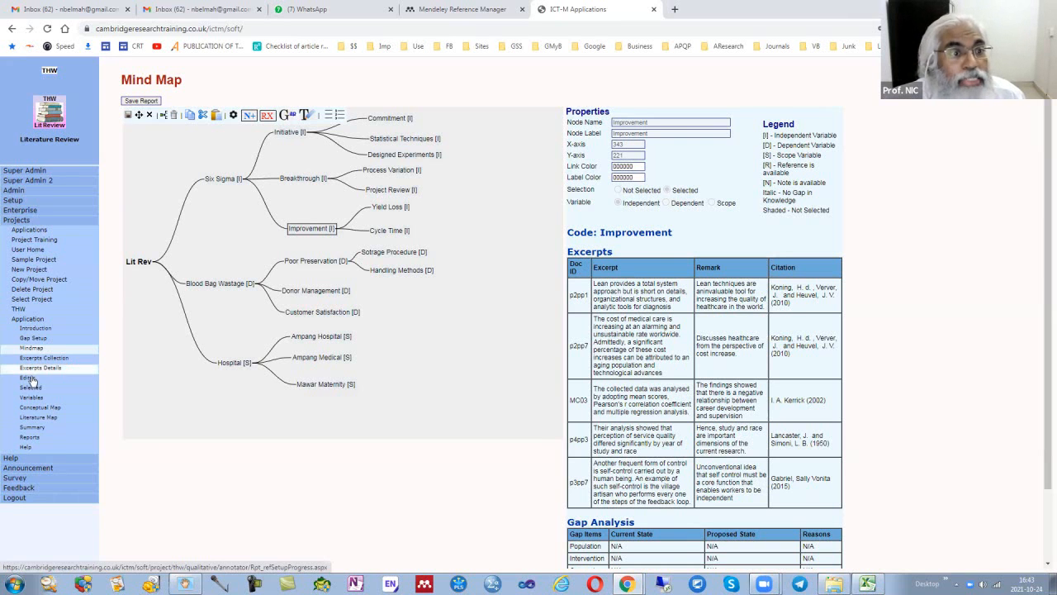
Open the 1.1.3 Designed Experiments section in the Editor and add a text paragraph to it.
click(301, 396)
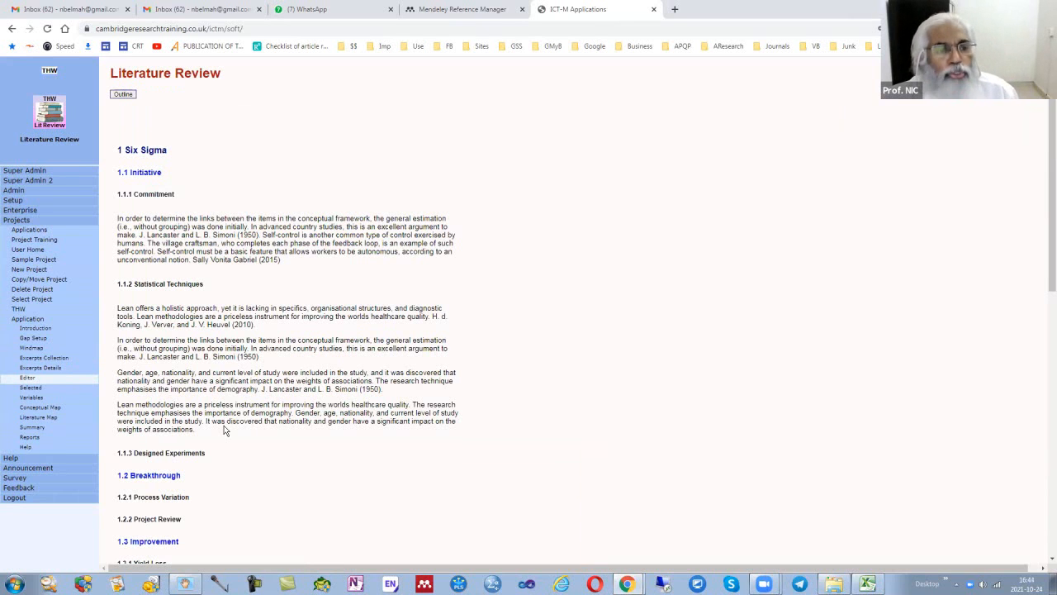
click(152, 456)
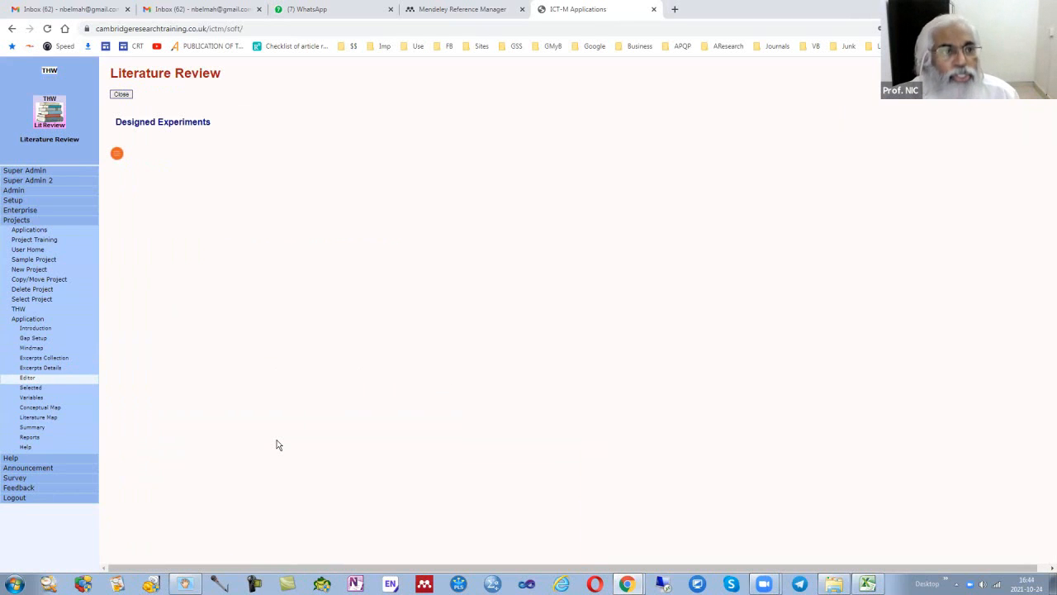
click(118, 156)
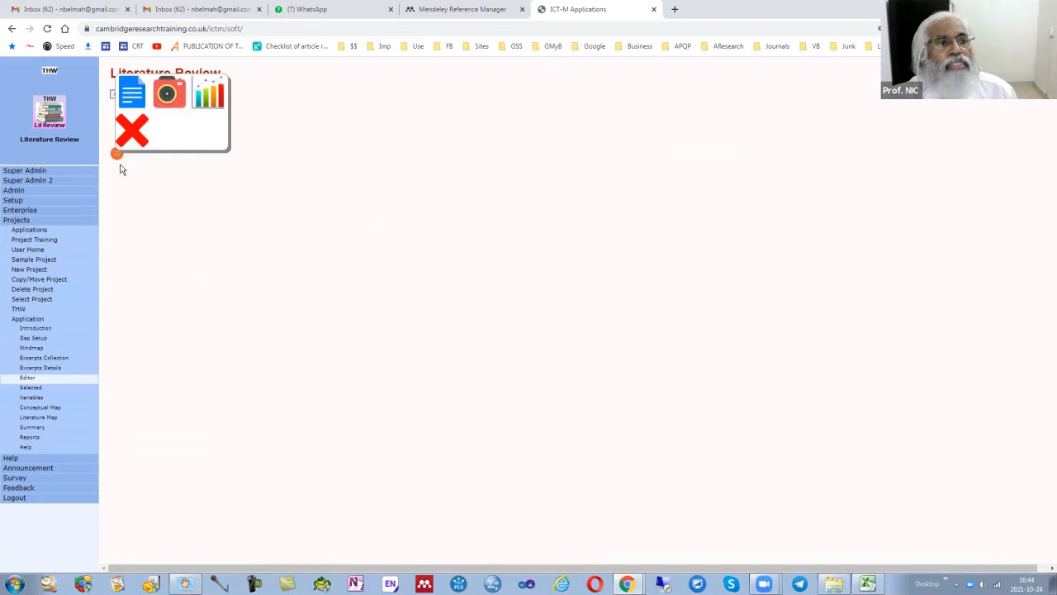
click(133, 101)
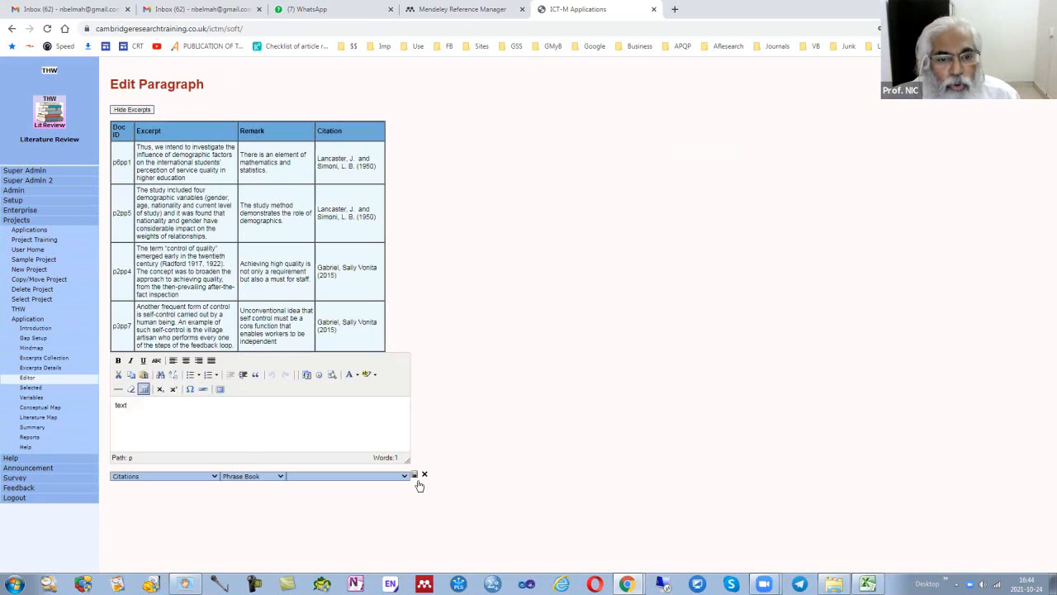
Enlarge the Designed Experiments paragraph's text box and magnify the page for easier reading.
drag(407, 460, 443, 532)
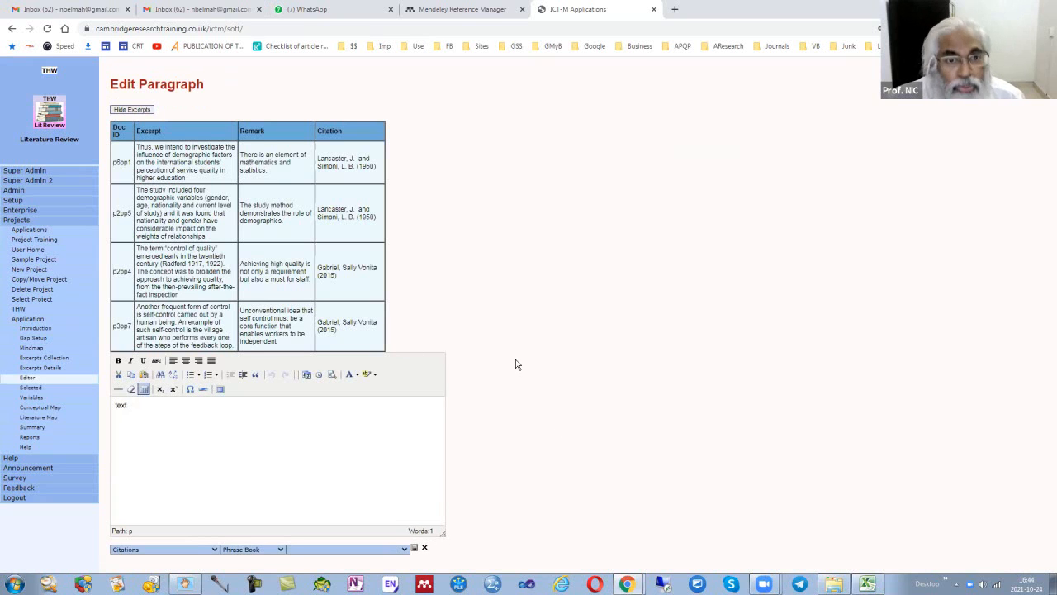
key(ctrl+plus)
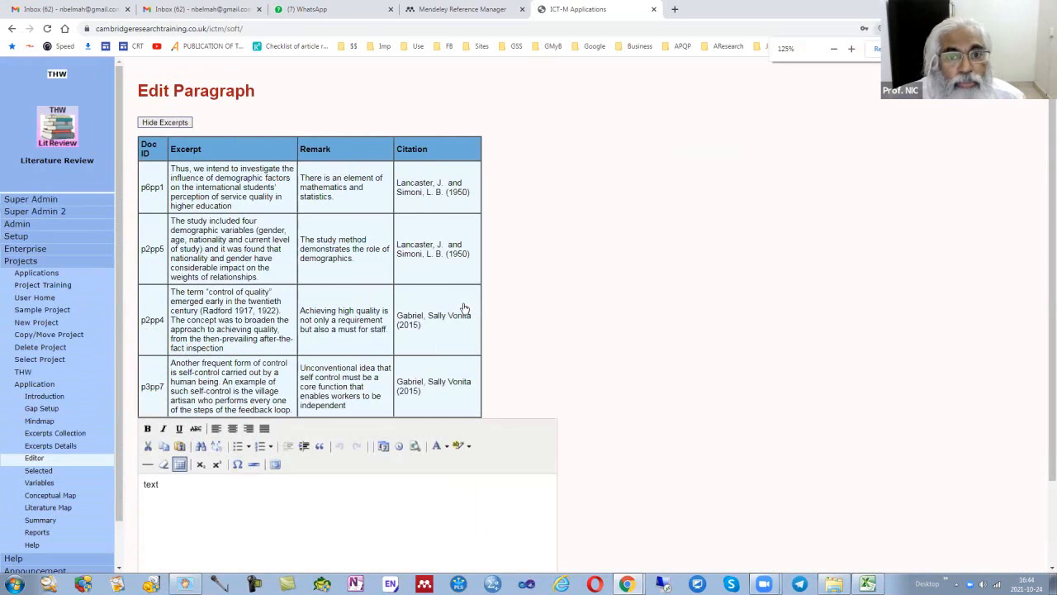
key(ctrl+plus)
scroll(423, 424, down, 1)
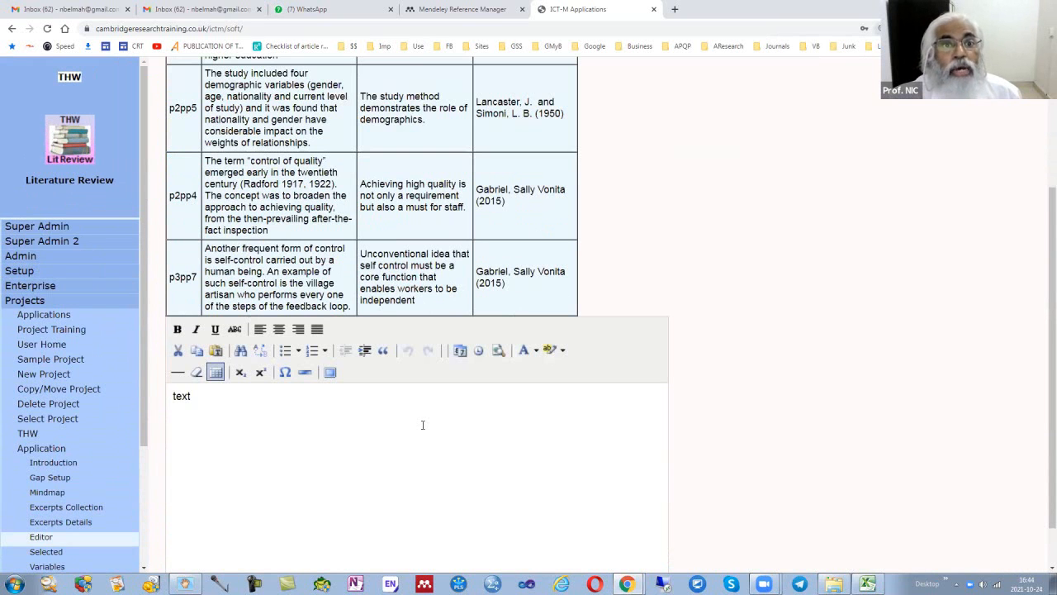
scroll(423, 425, up, 1)
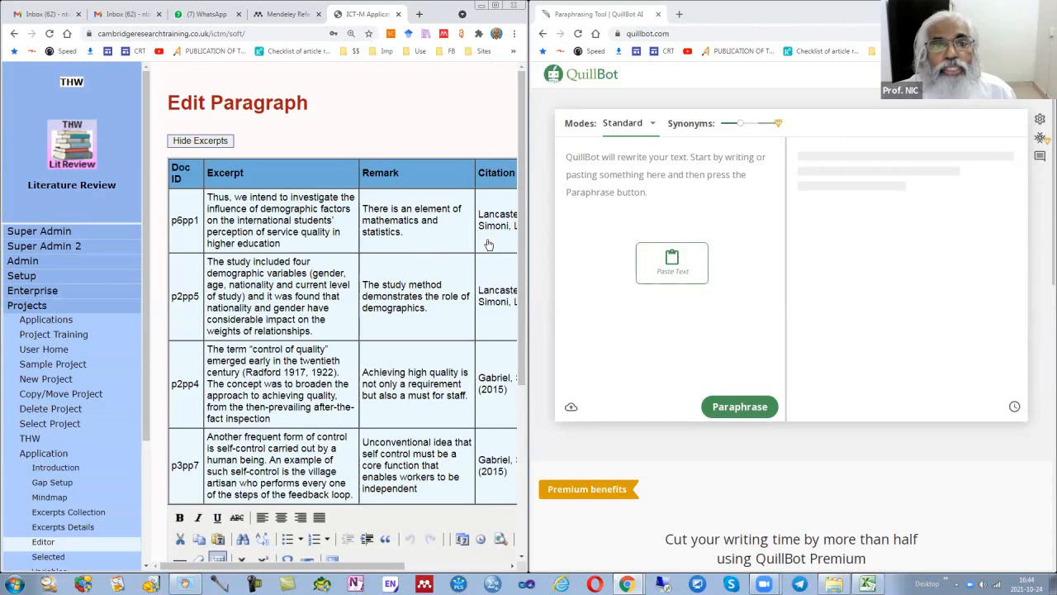
Widen the Edit Paragraph window beside QuillBot to fit the excerpt table's full Citation column.
drag(508, 245, 498, 240)
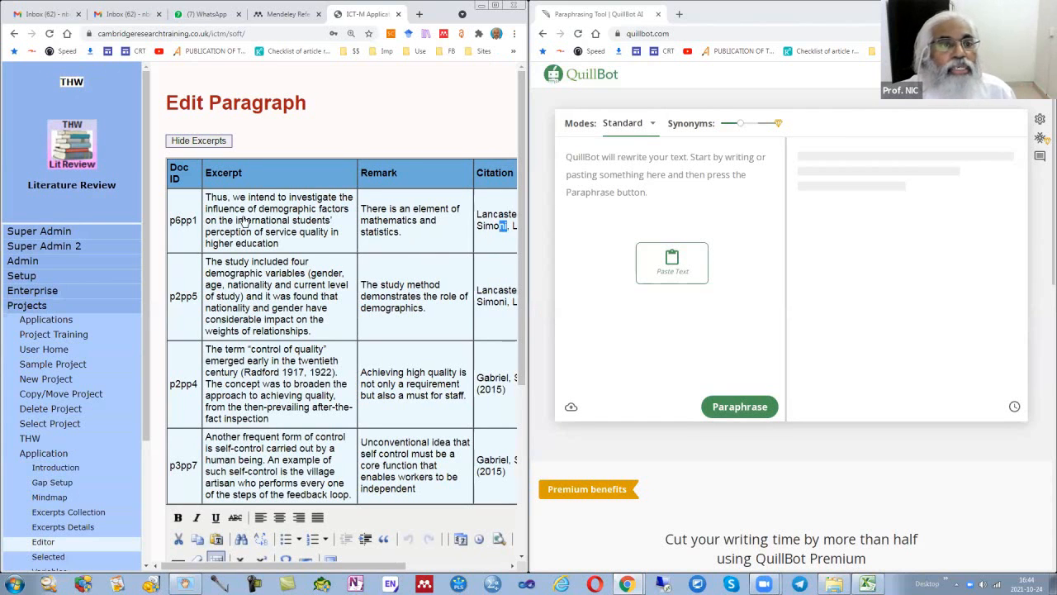
shift+click(208, 199)
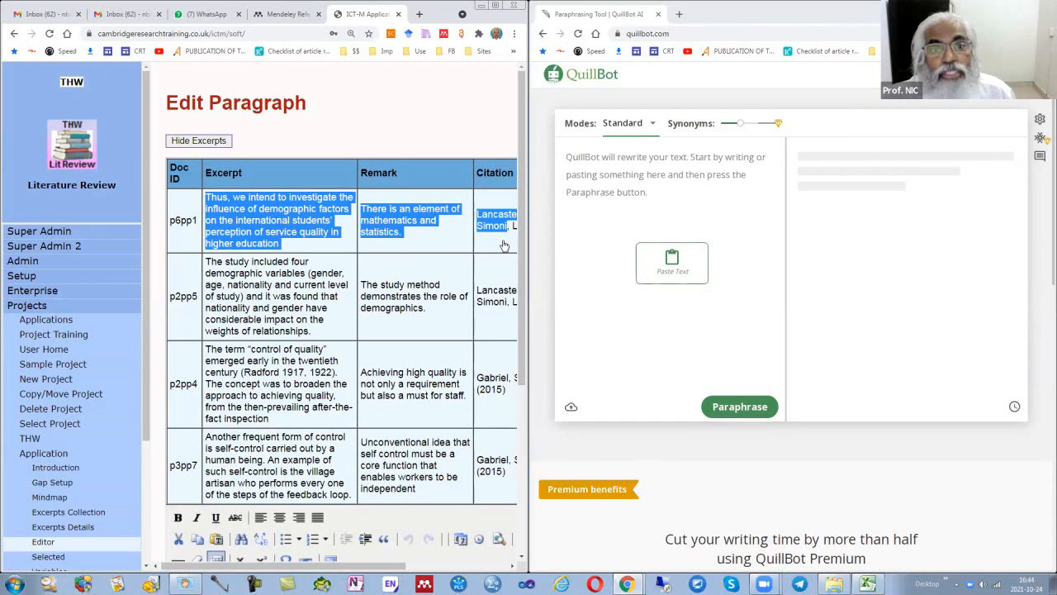
drag(529, 231, 678, 233)
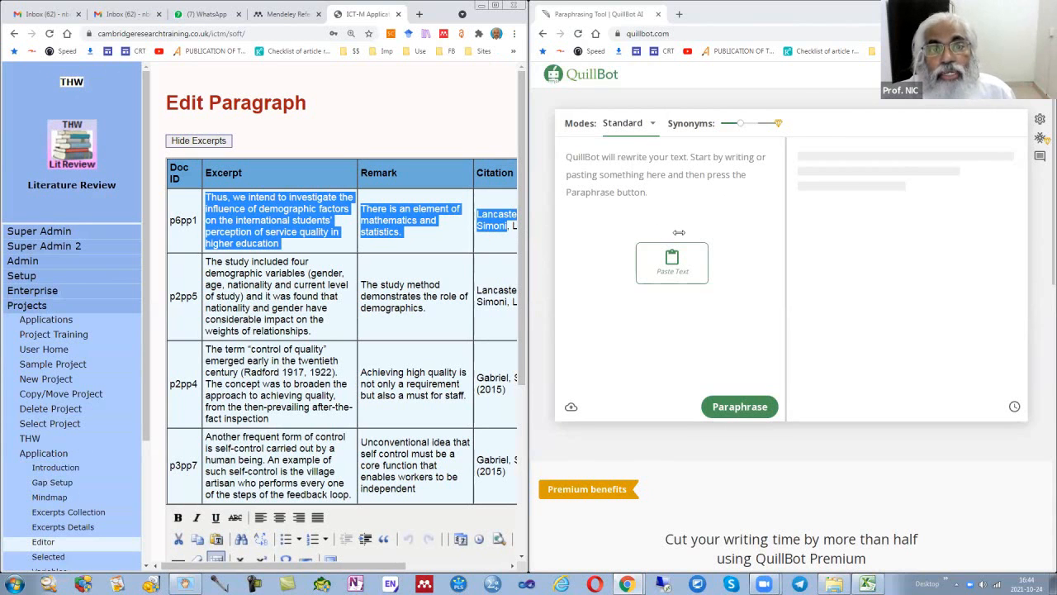
drag(527, 247, 597, 252)
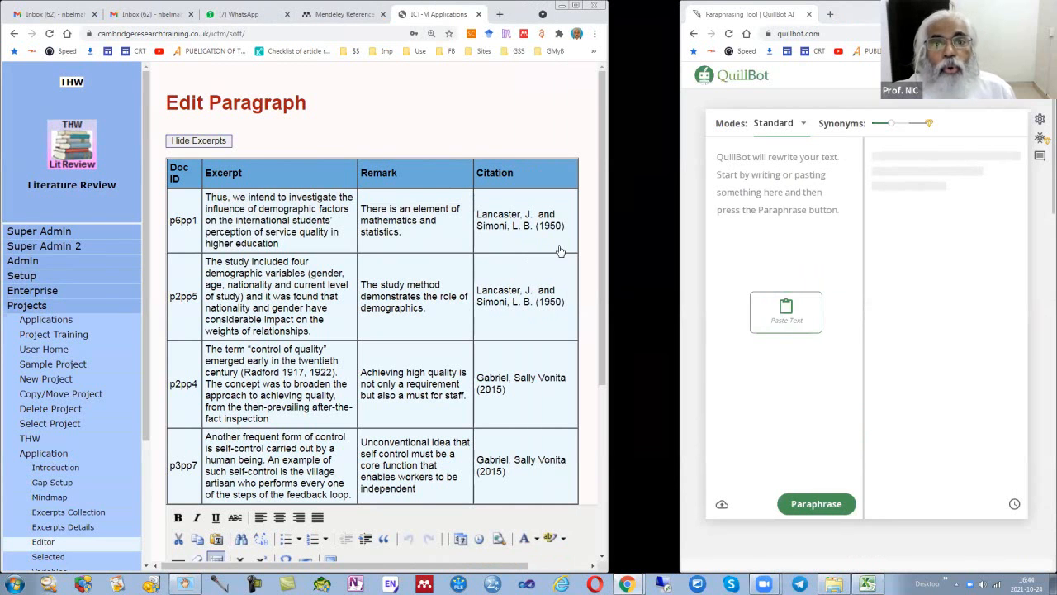
Copy the excerpt, remark and citation of row p6pp1 from the excerpts table.
drag(561, 247, 380, 220)
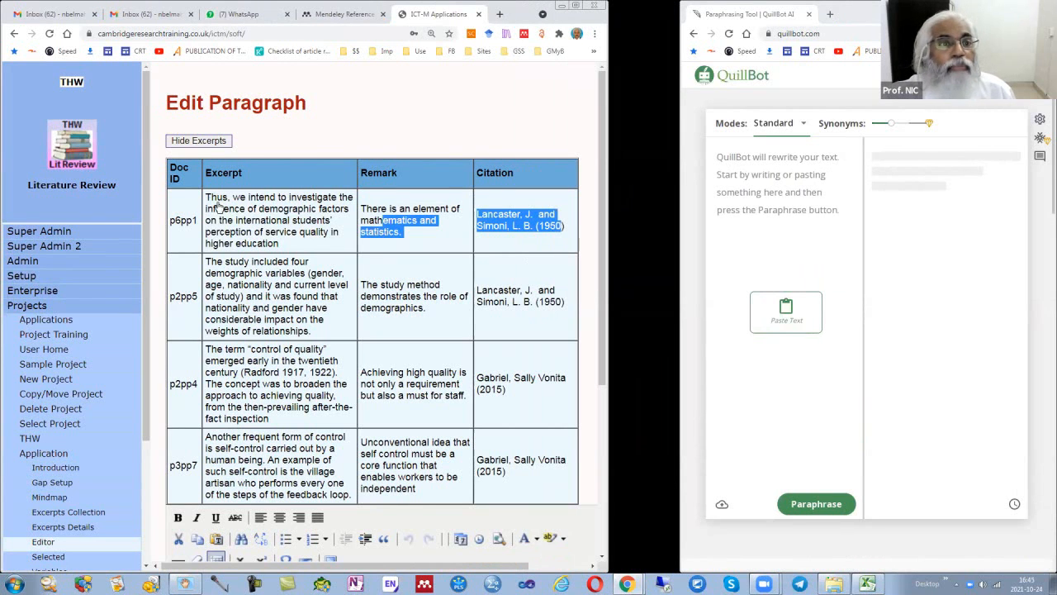
drag(210, 200, 210, 201)
key(ctrl+c)
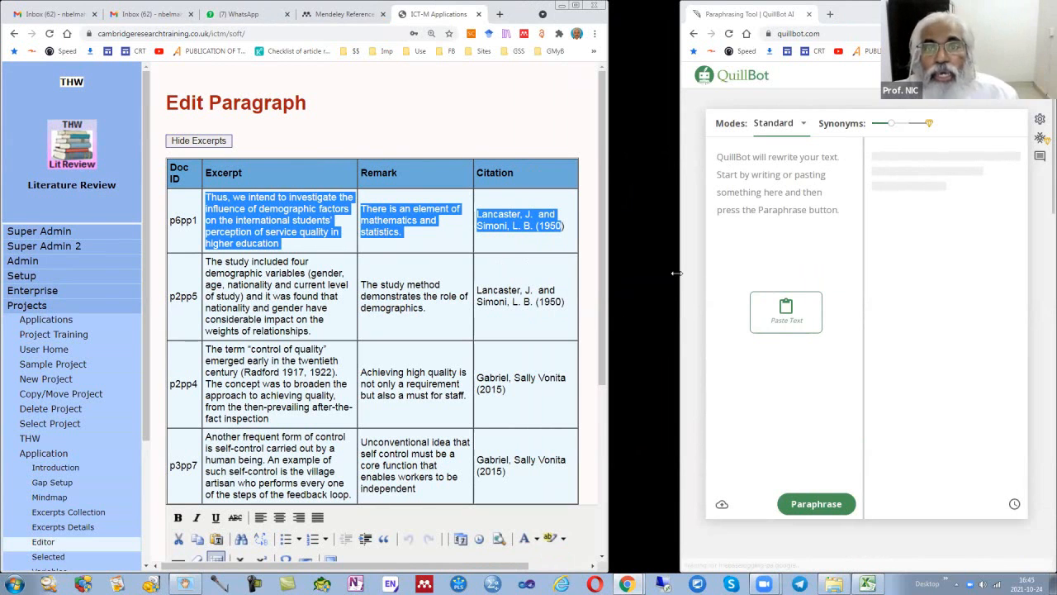
Widen the QuillBot window, paste the copied excerpt row into it and paraphrase the text in Standard mode.
drag(681, 278, 606, 278)
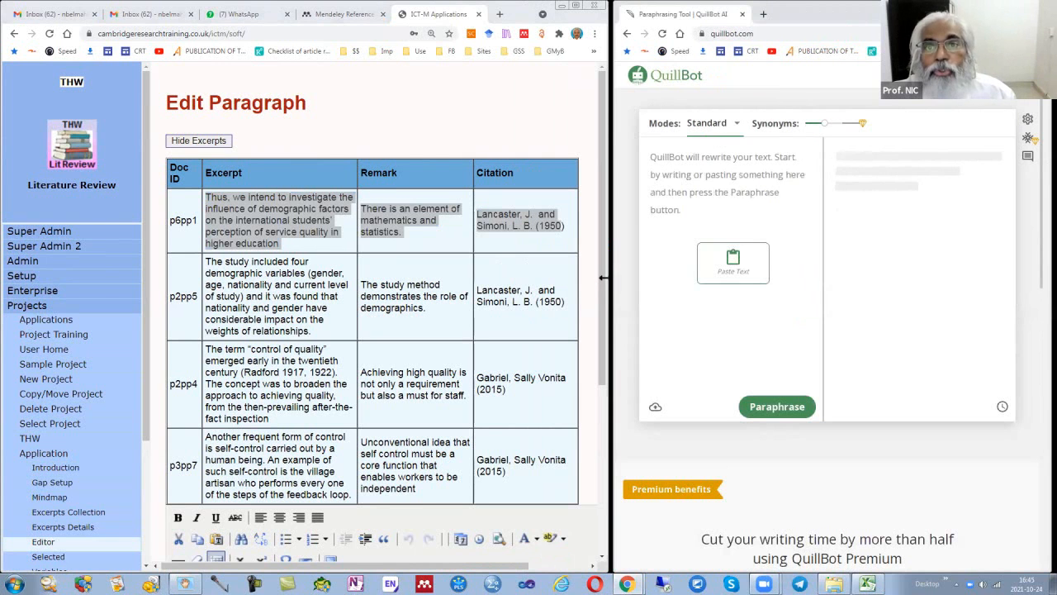
click(683, 183)
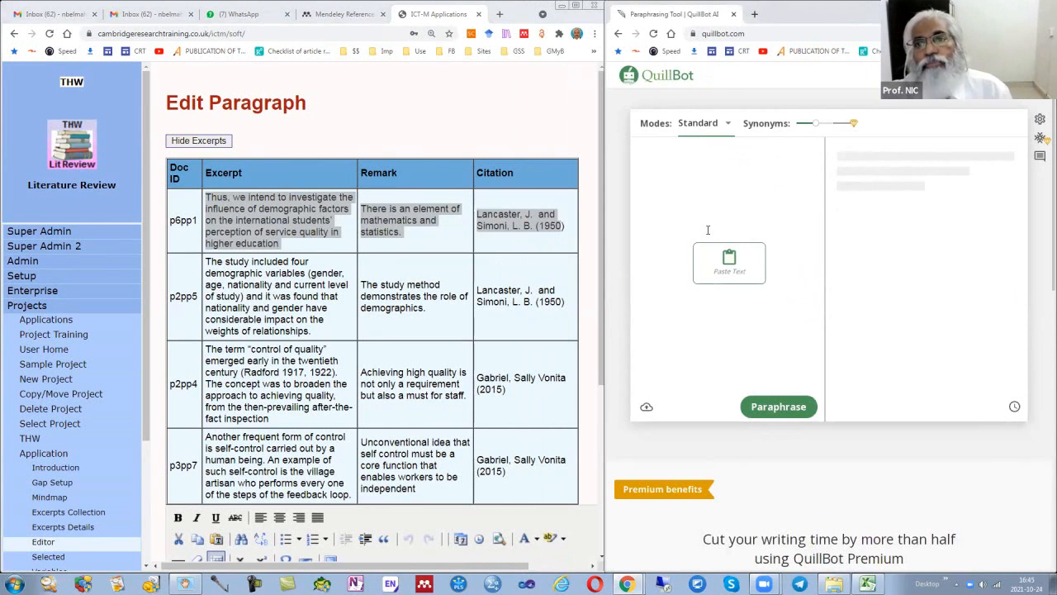
key(ctrl+v)
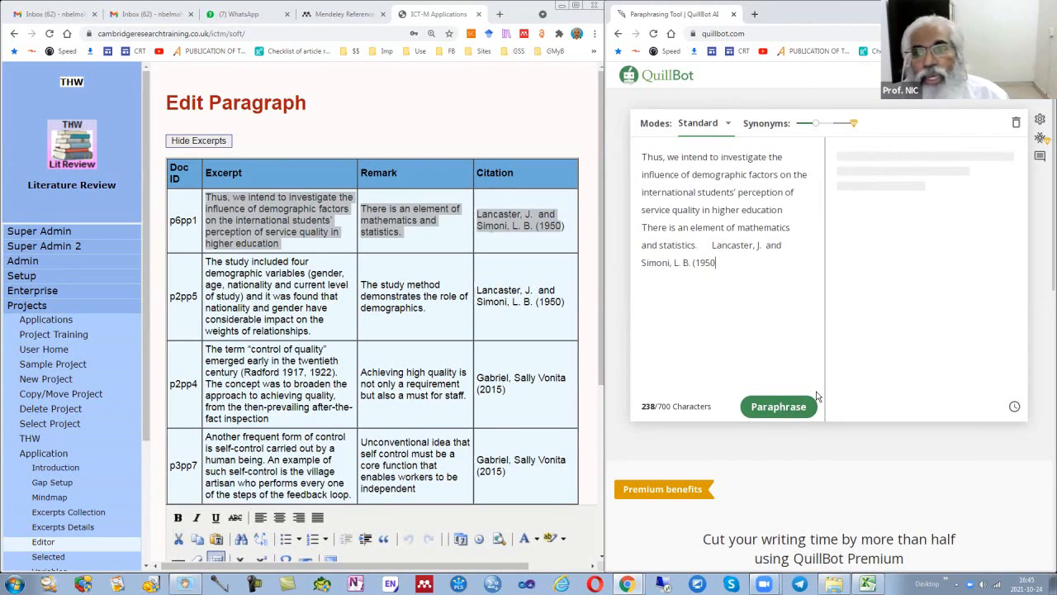
click(778, 408)
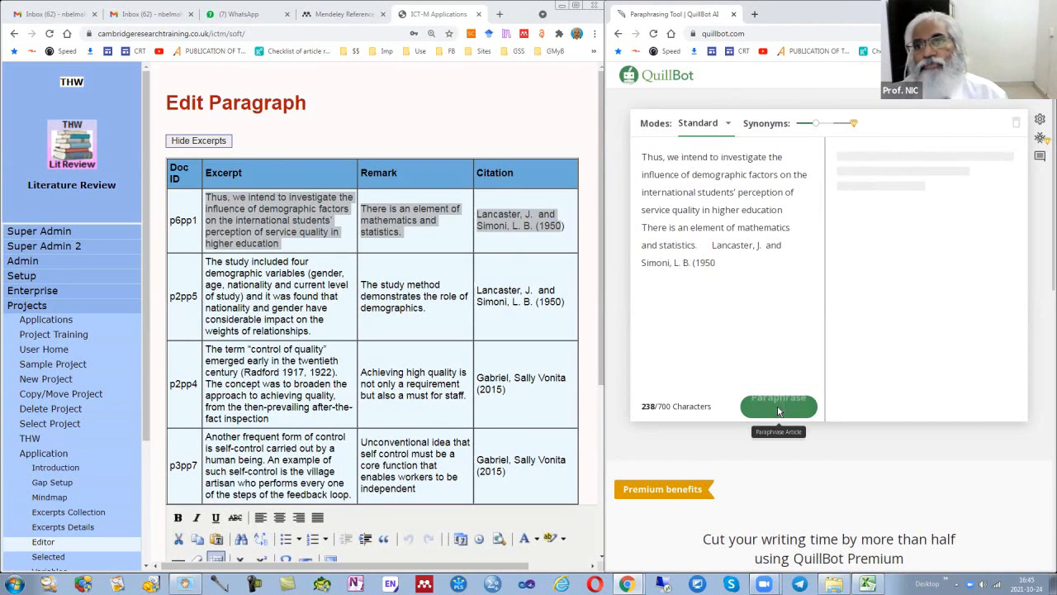